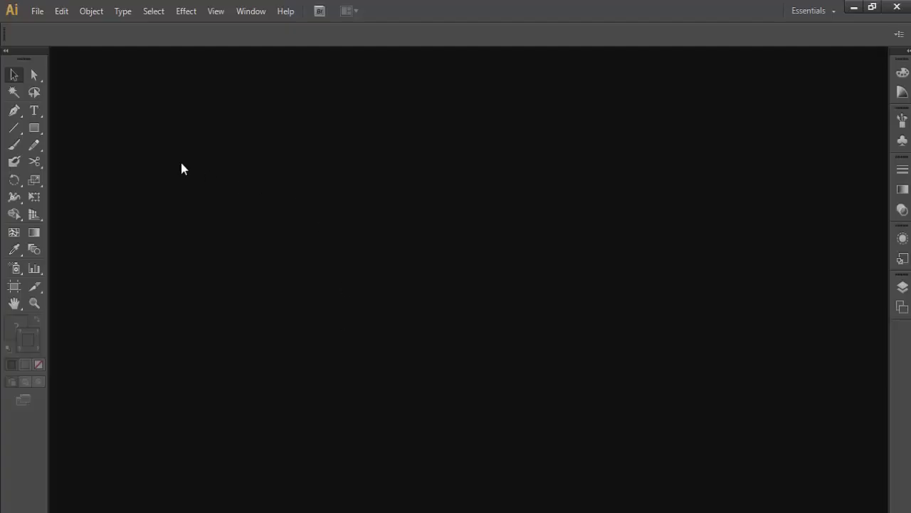
# Create a new A4 landscape CMYK document (29.7 × 21 cm) and fit the artboard in view
pyautogui.click(37, 14)
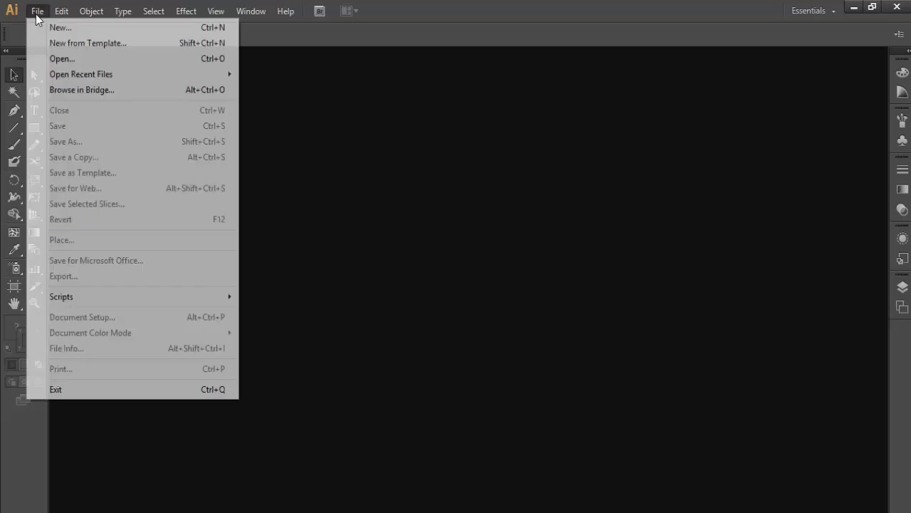
pyautogui.click(50, 25)
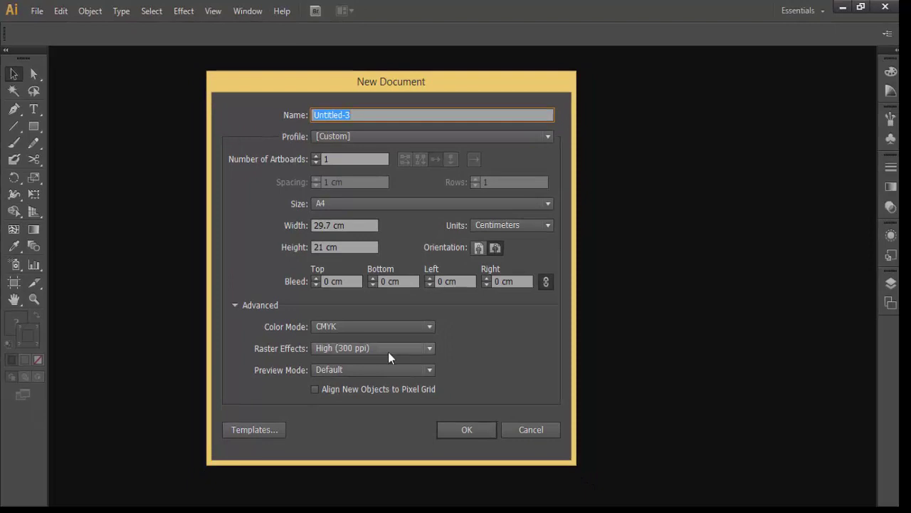
pyautogui.click(473, 432)
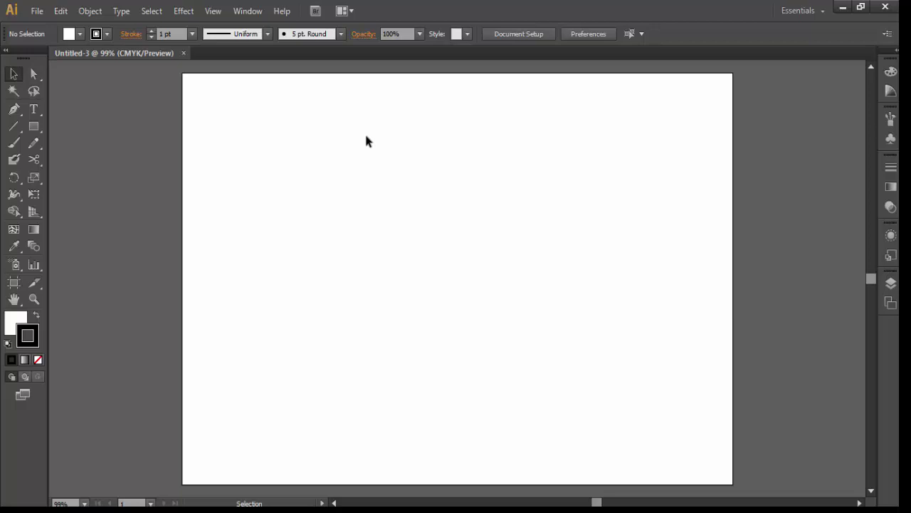
pyautogui.click(33, 299)
pyautogui.rightClick(434, 261)
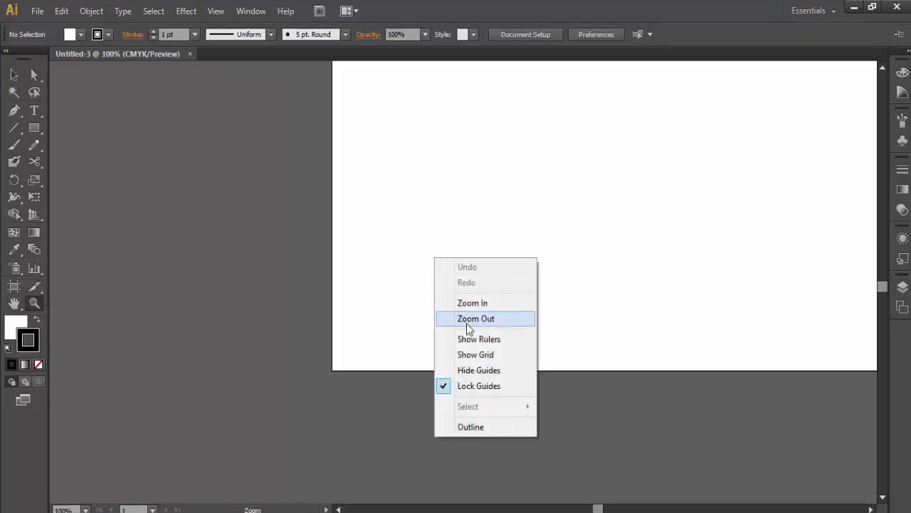
pyautogui.click(468, 320)
pyautogui.moveTo(528, 220); pyautogui.dragTo(397, 287)
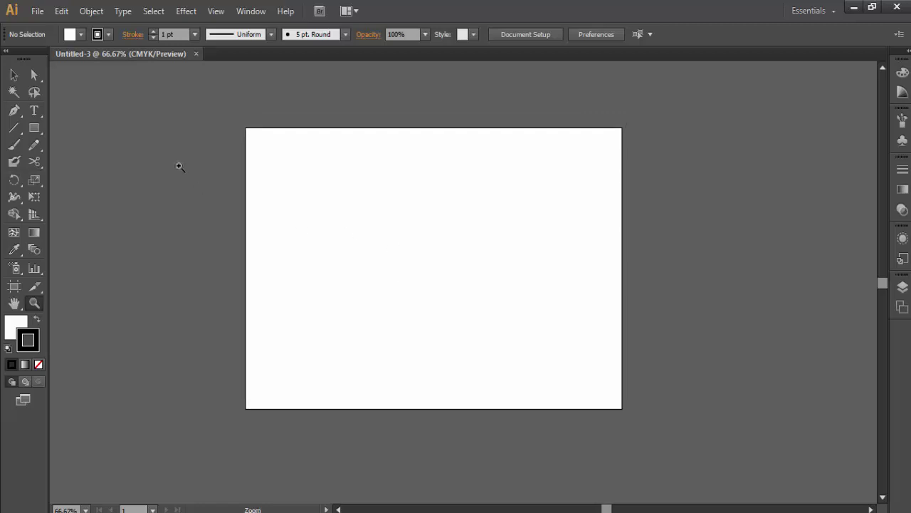
# Place the JPG 'image' from Desktop > image color separation onto the artboard
pyautogui.click(36, 12)
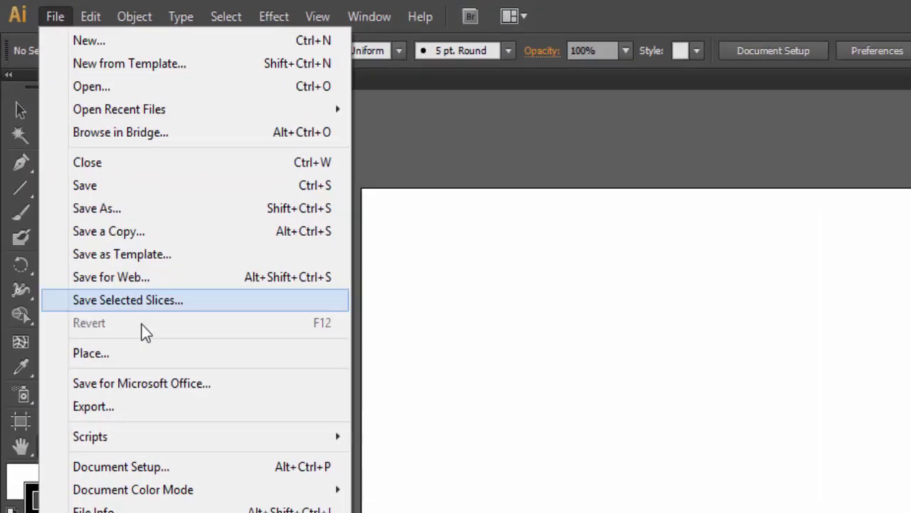
pyautogui.click(74, 278)
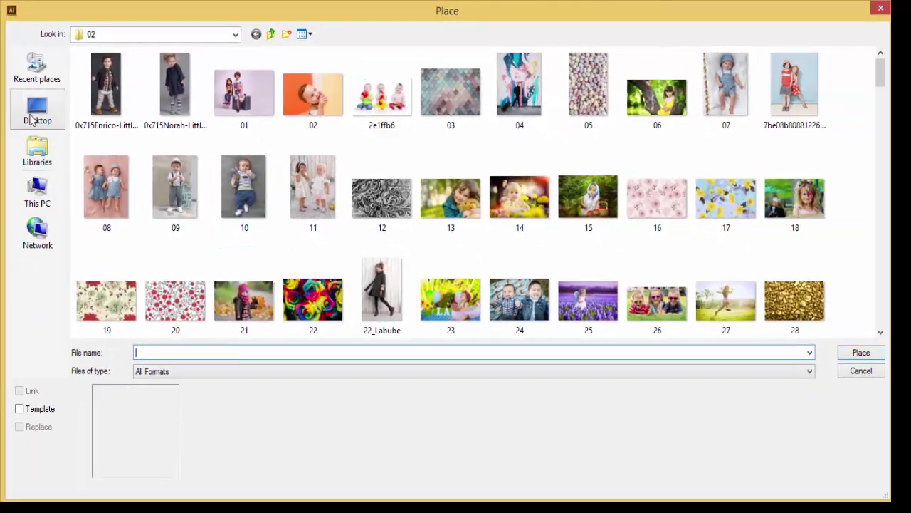
pyautogui.click(39, 114)
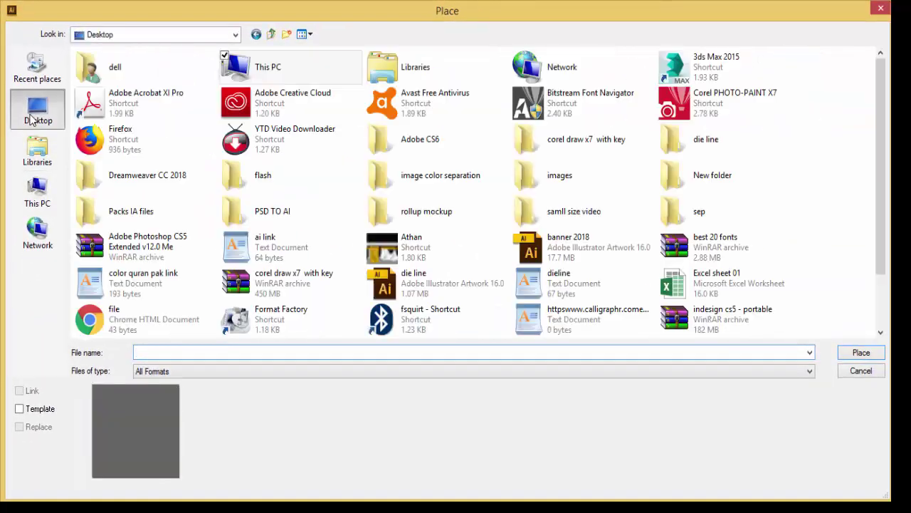
pyautogui.doubleClick(470, 184)
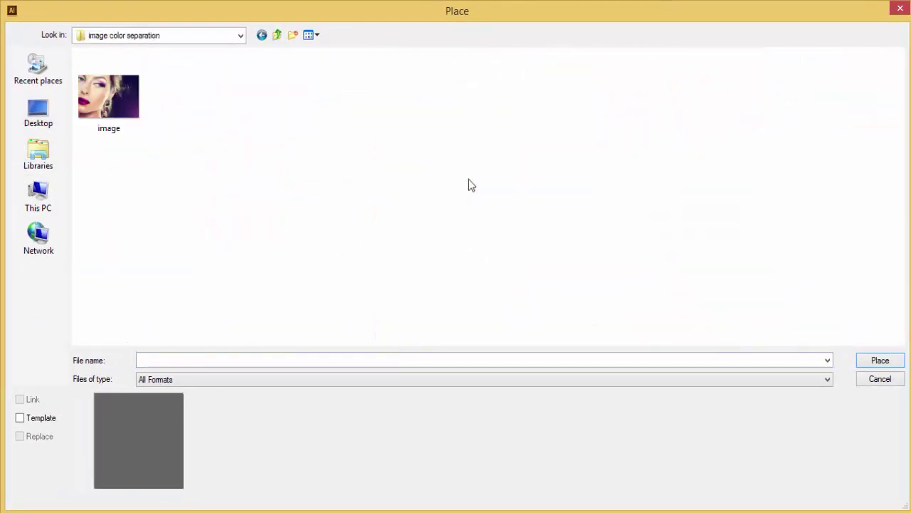
pyautogui.click(125, 107)
pyautogui.rightClick(123, 106)
pyautogui.click(123, 505)
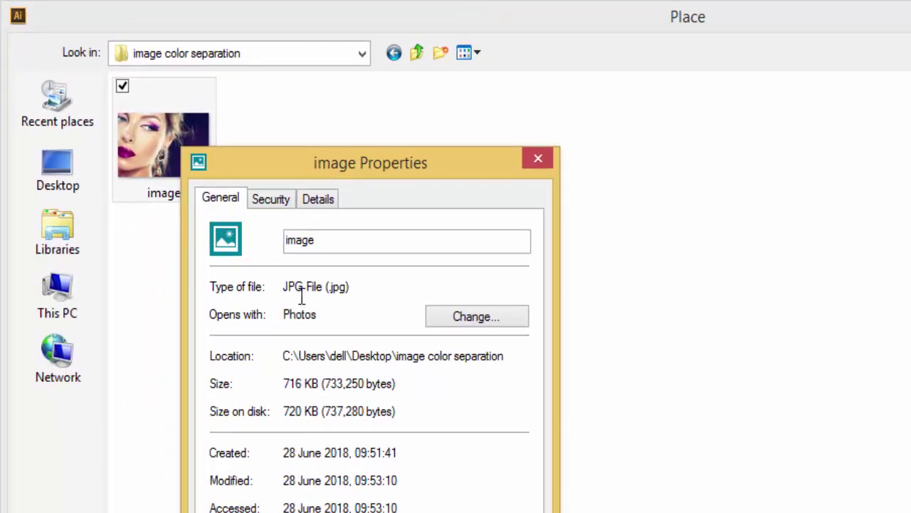
pyautogui.click(246, 478)
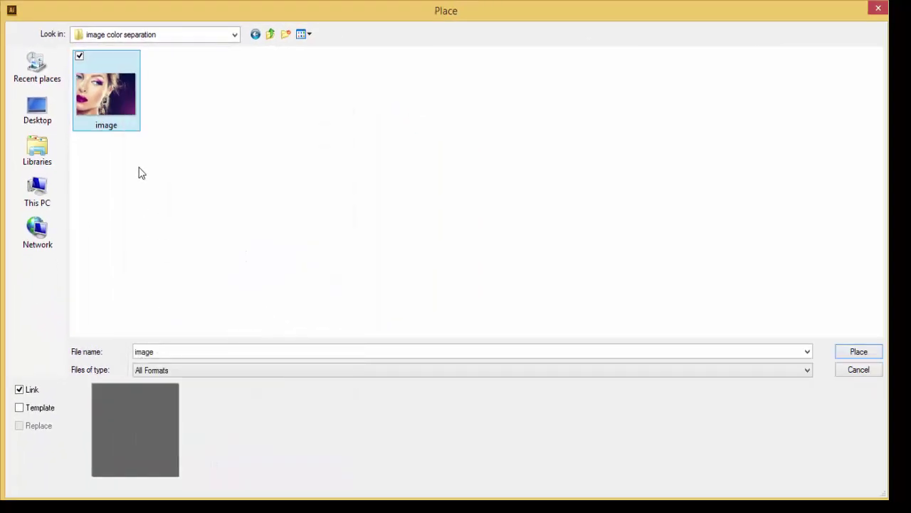
pyautogui.click(854, 358)
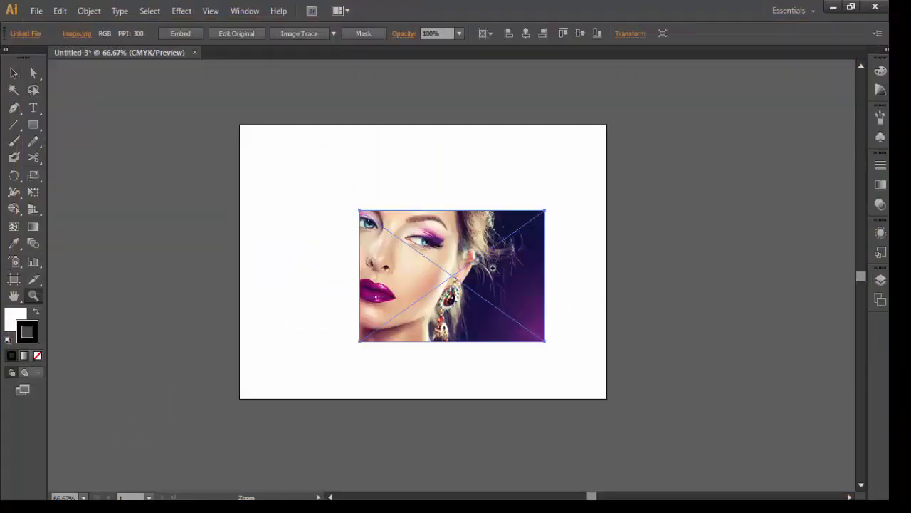
# Centre the photo horizontally and vertically with the Control bar align buttons
pyautogui.click(13, 74)
pyautogui.moveTo(509, 296); pyautogui.dragTo(504, 295)
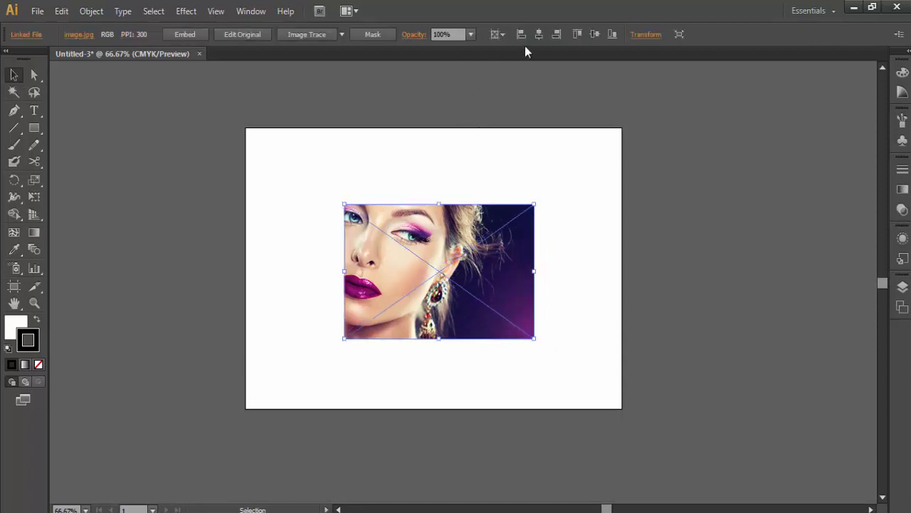
pyautogui.click(539, 35)
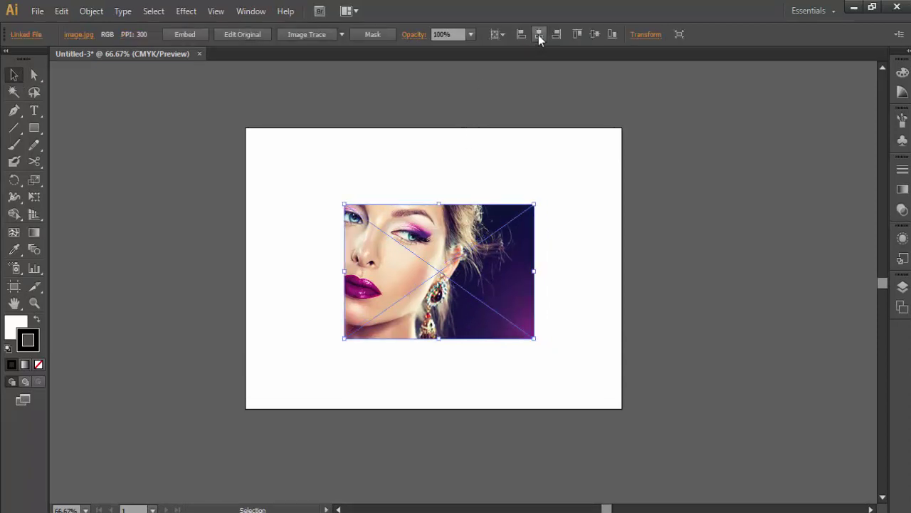
pyautogui.click(594, 35)
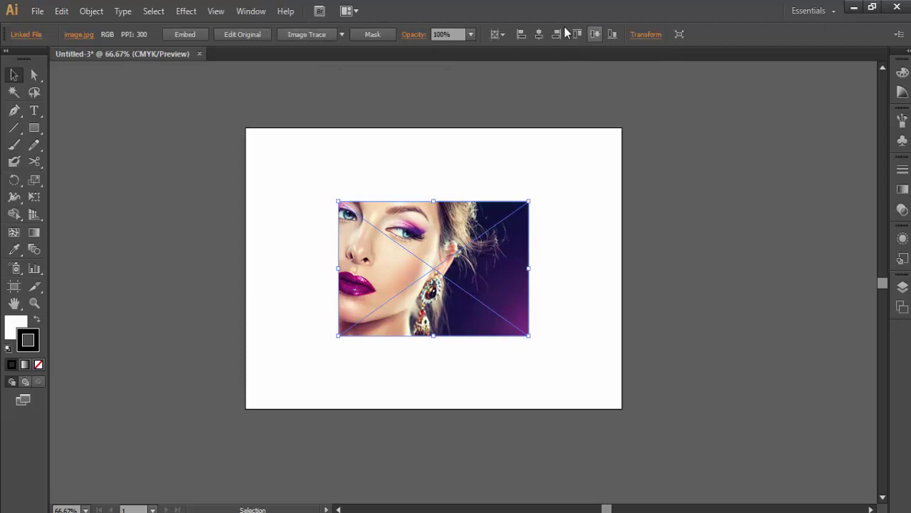
pyautogui.click(251, 11)
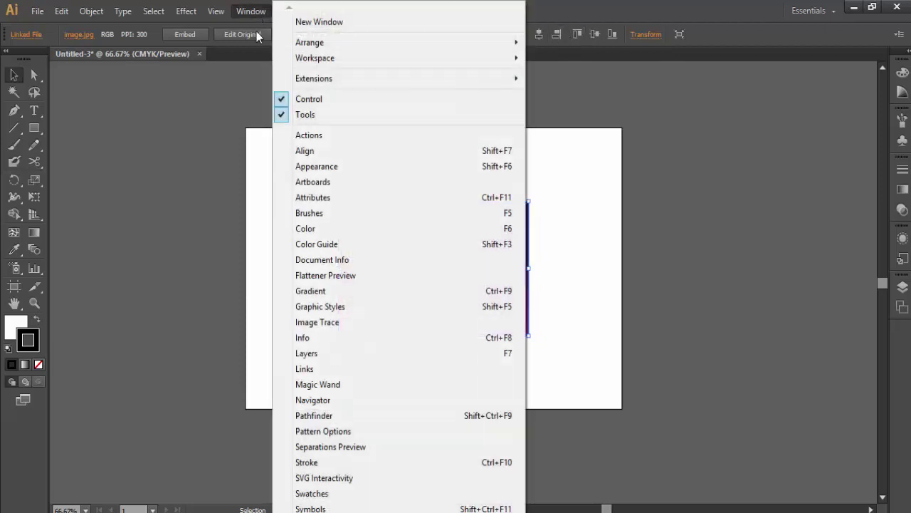
# Set the Align panel to Align to Artboard and centre the photo both ways
pyautogui.click(311, 152)
pyautogui.moveTo(798, 188); pyautogui.dragTo(682, 135)
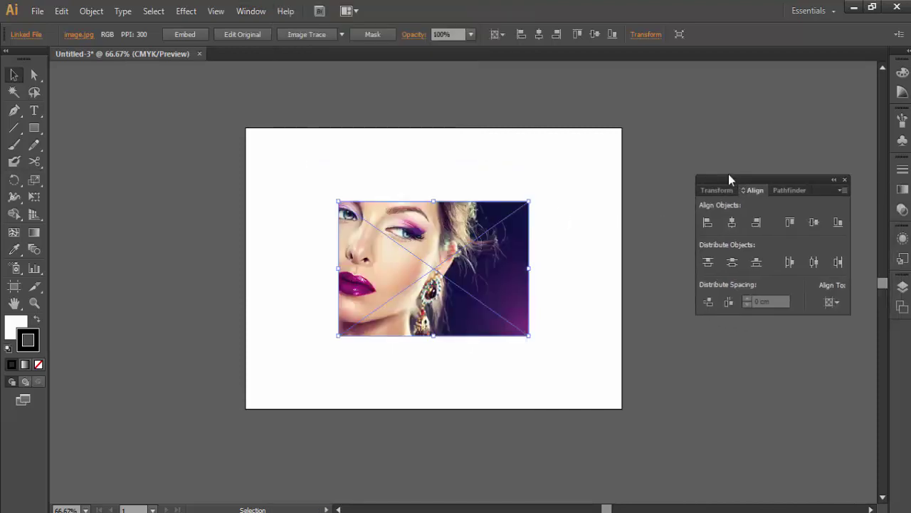
pyautogui.moveTo(476, 270); pyautogui.dragTo(399, 312)
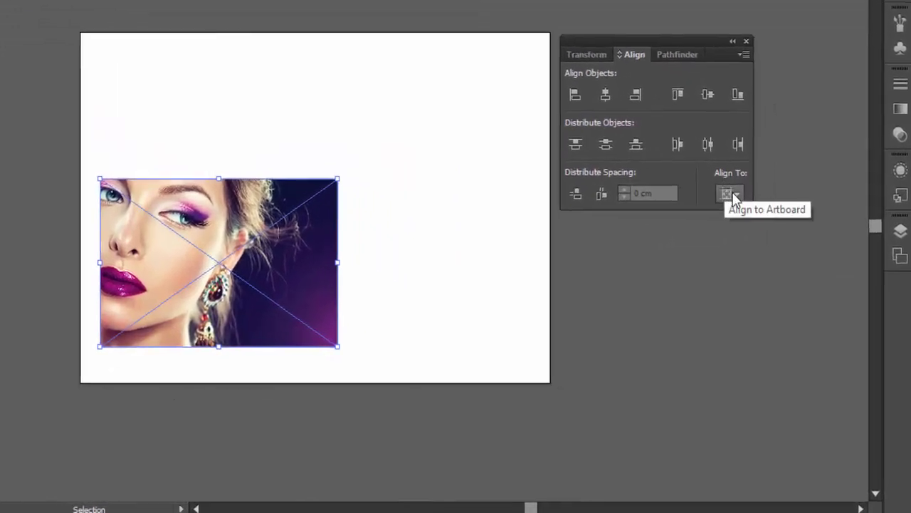
pyautogui.click(734, 194)
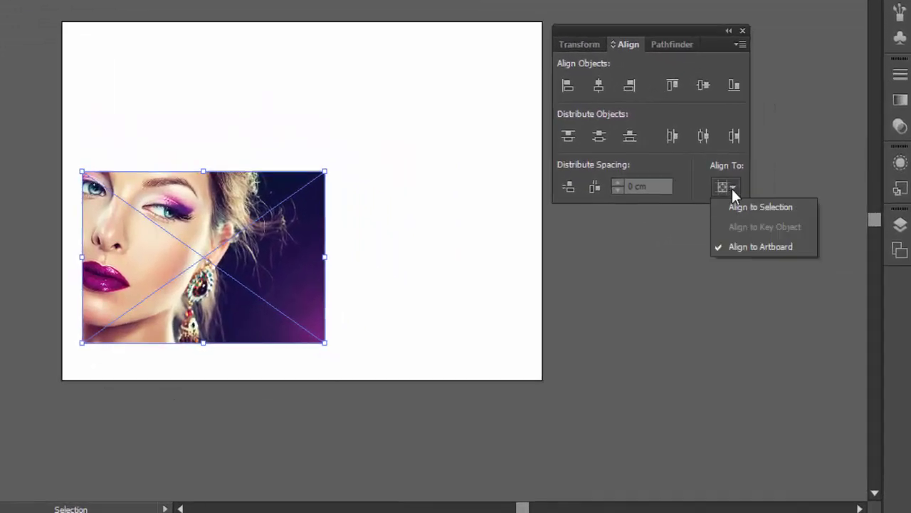
pyautogui.click(767, 248)
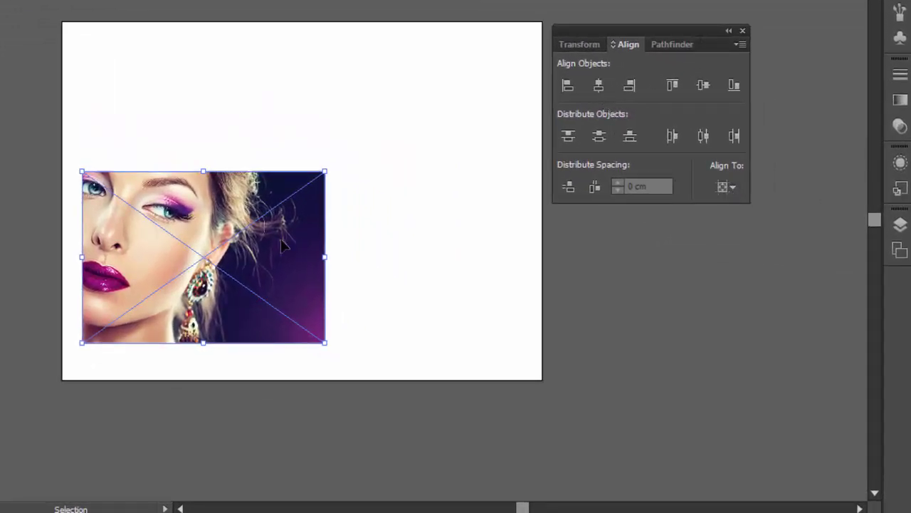
pyautogui.click(599, 86)
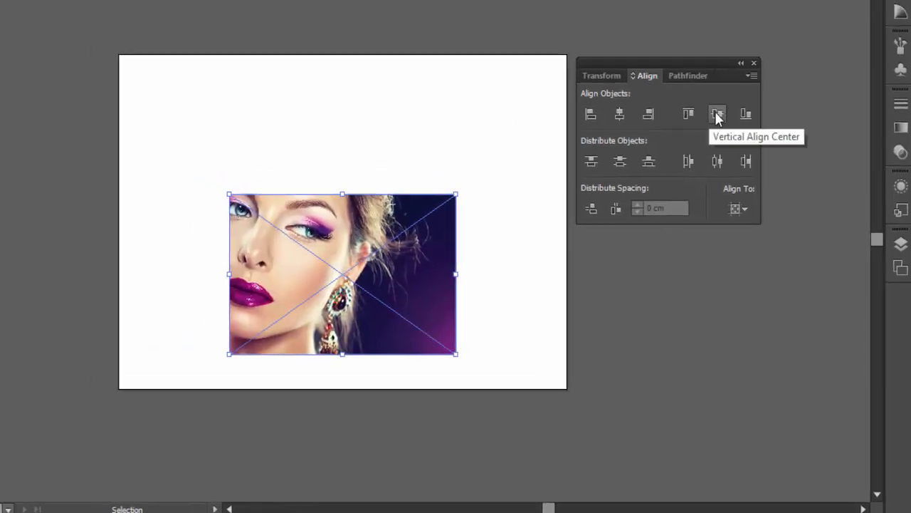
pyautogui.click(717, 116)
# Collapse the Align panel and move it out of the way
pyautogui.doubleClick(685, 137)
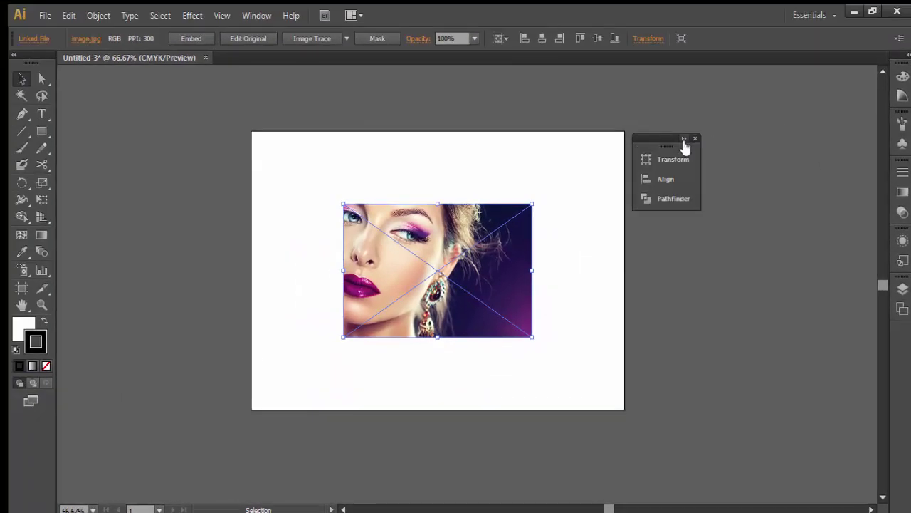
pyautogui.click(684, 139)
pyautogui.moveTo(677, 136); pyautogui.dragTo(758, 164)
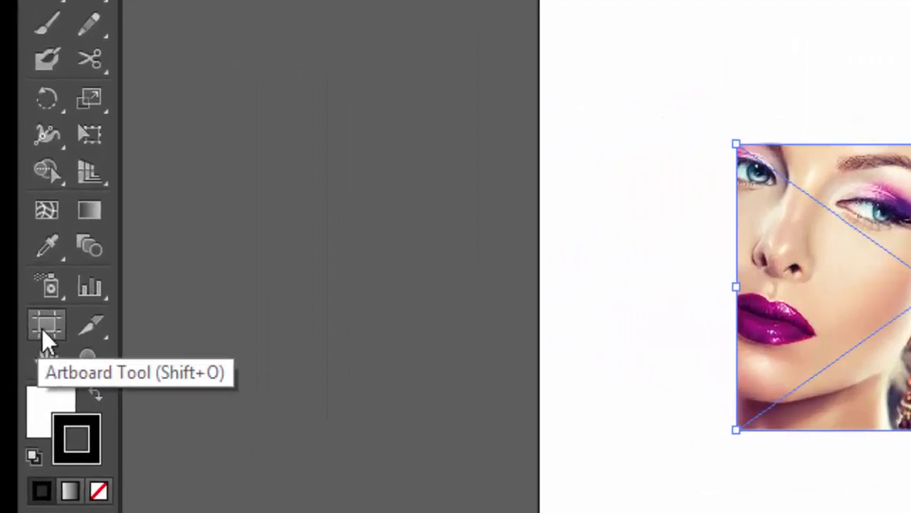
# Trim the artboard's edges to the photo's edges, making it 15.03 × 10 cm
pyautogui.click(42, 331)
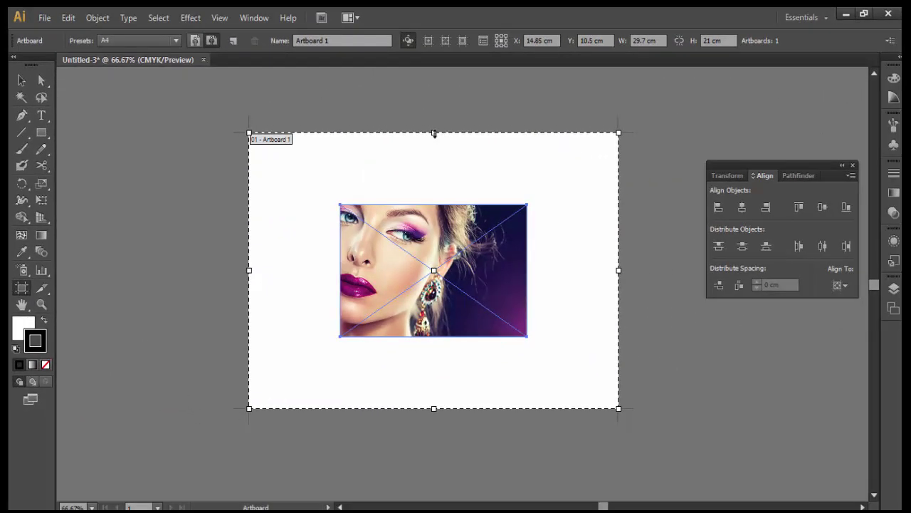
pyautogui.moveTo(435, 133); pyautogui.dragTo(433, 205)
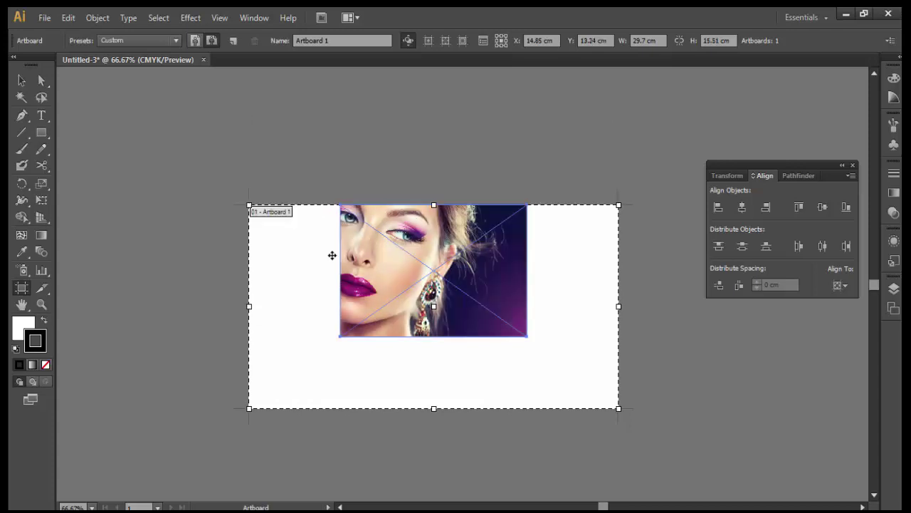
pyautogui.moveTo(249, 307); pyautogui.dragTo(340, 308)
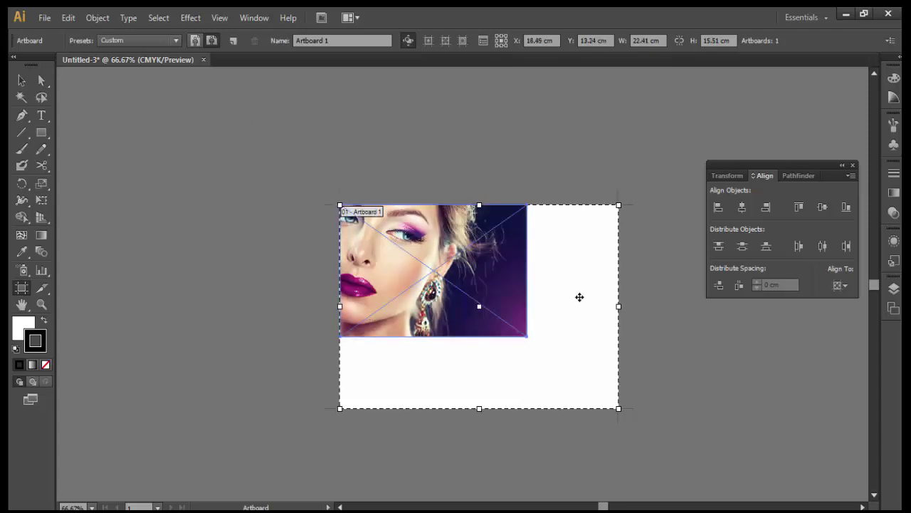
pyautogui.moveTo(618, 306); pyautogui.dragTo(527, 313)
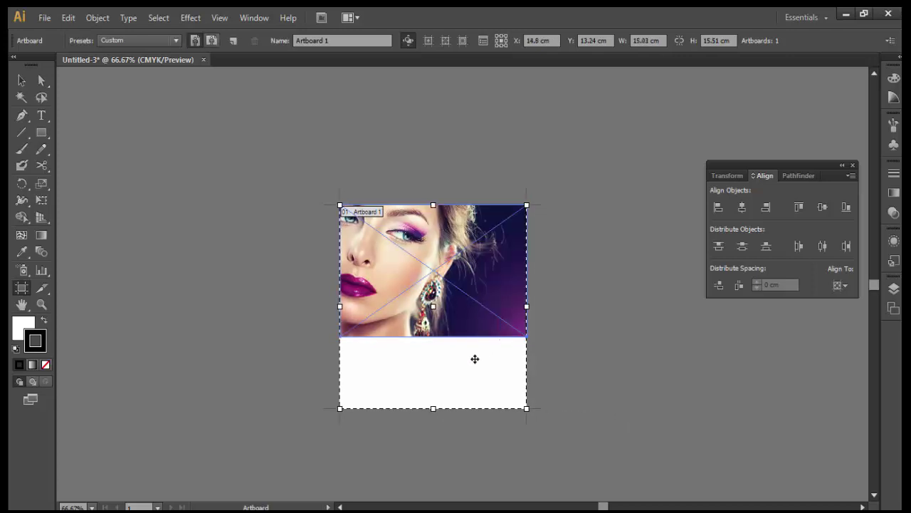
pyautogui.moveTo(434, 409); pyautogui.dragTo(433, 336)
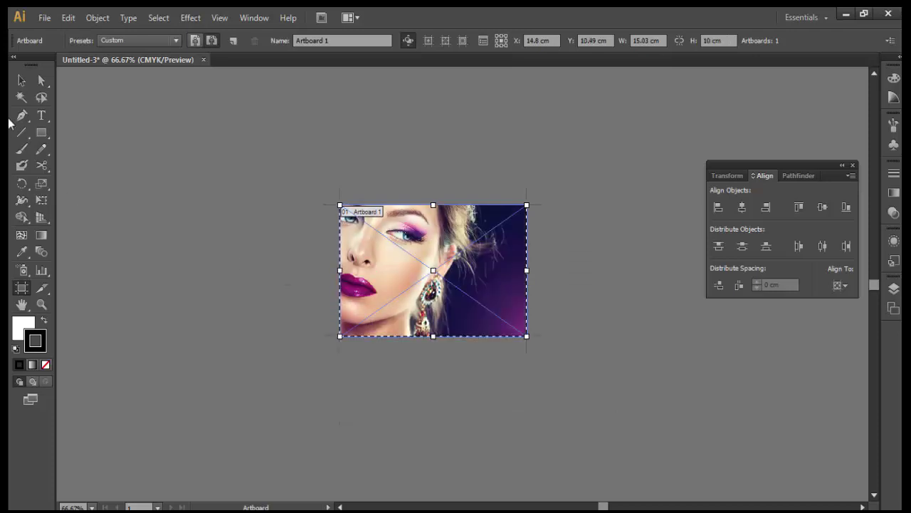
pyautogui.click(21, 80)
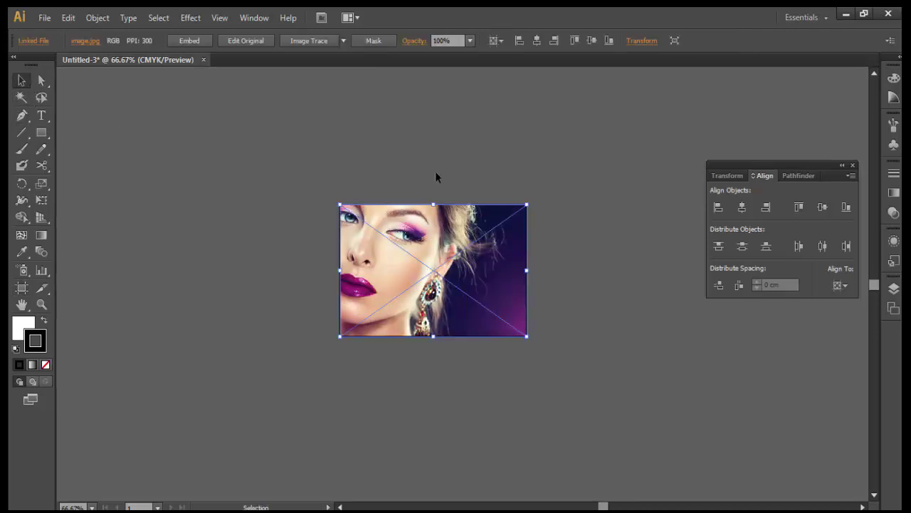
# Deselect the photo and open the Separations Preview panel from the Window menu
pyautogui.click(411, 165)
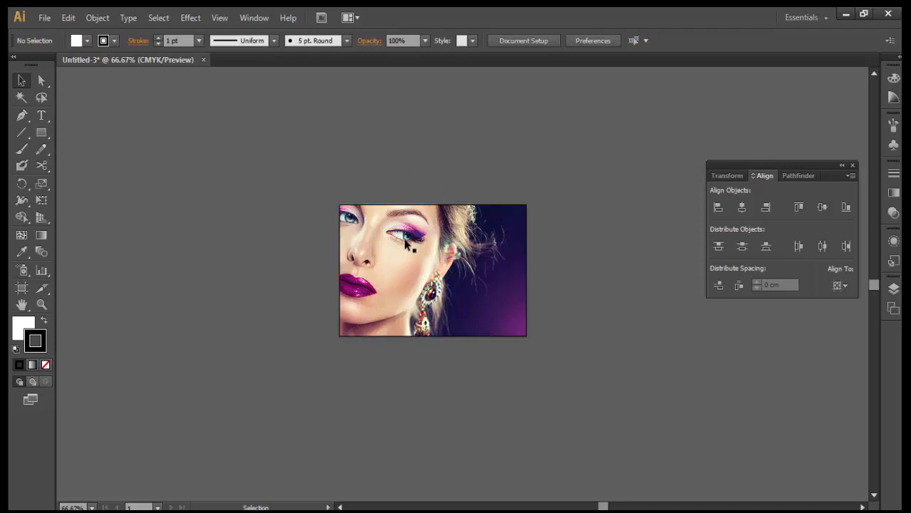
pyautogui.click(44, 19)
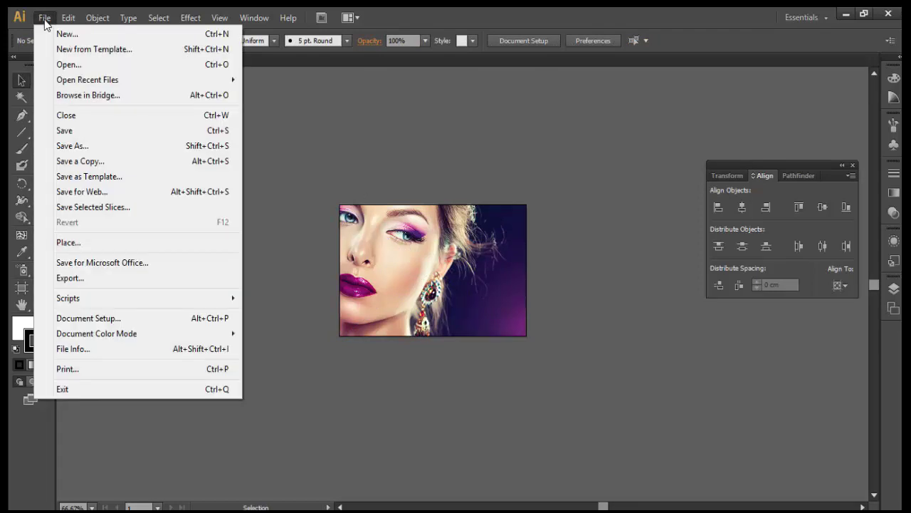
pyautogui.click(254, 17)
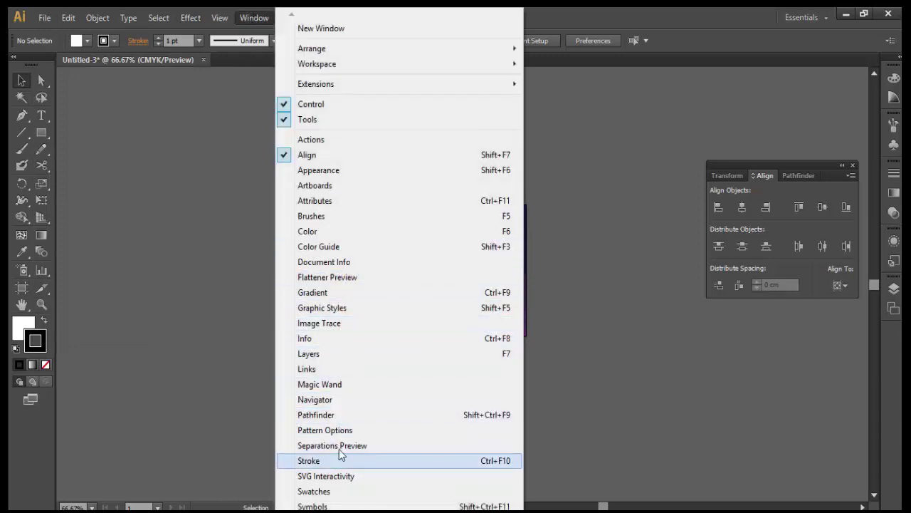
pyautogui.click(369, 445)
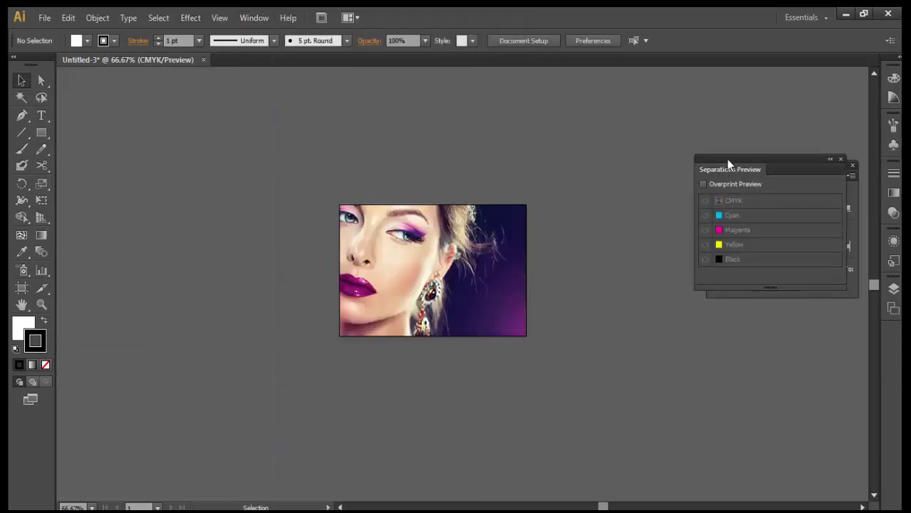
# Turn on Overprint Preview and hide the Cyan, Magenta and Yellow plates to view black alone
pyautogui.moveTo(728, 163); pyautogui.dragTo(575, 164)
pyautogui.click(552, 188)
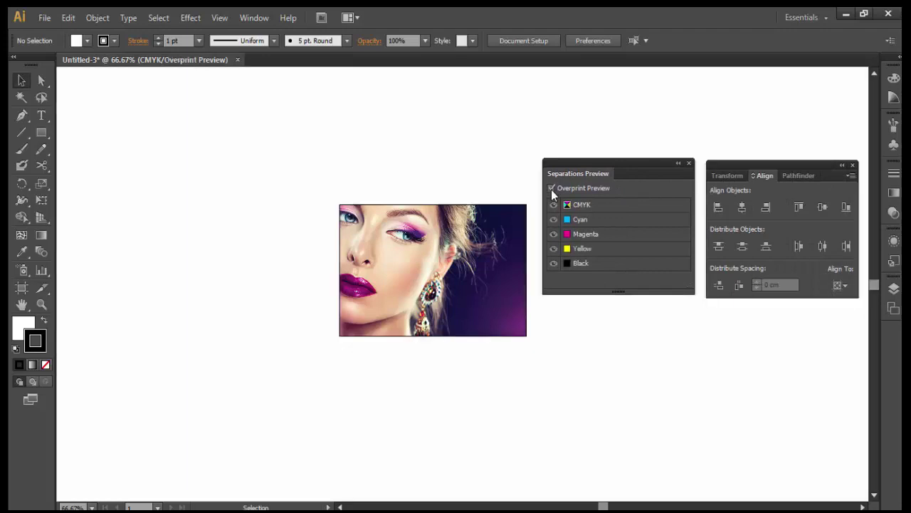
pyautogui.click(554, 220)
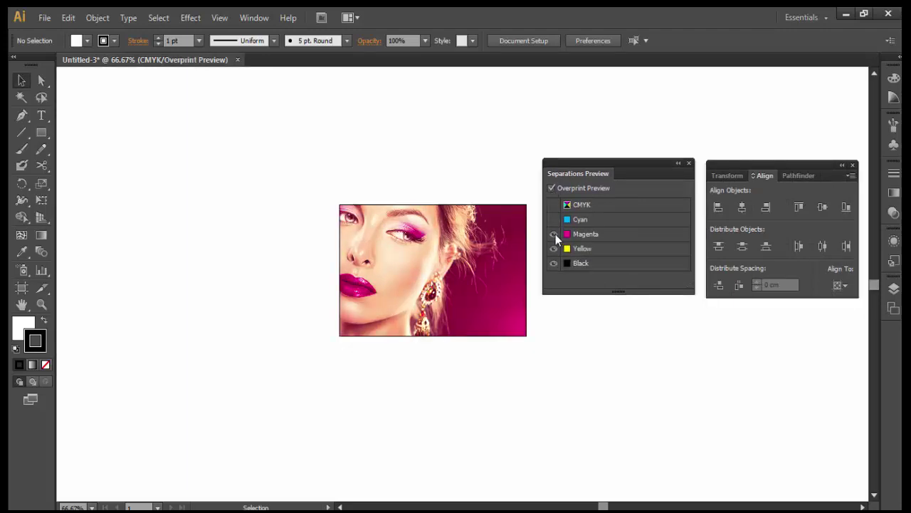
pyautogui.click(554, 235)
pyautogui.click(554, 249)
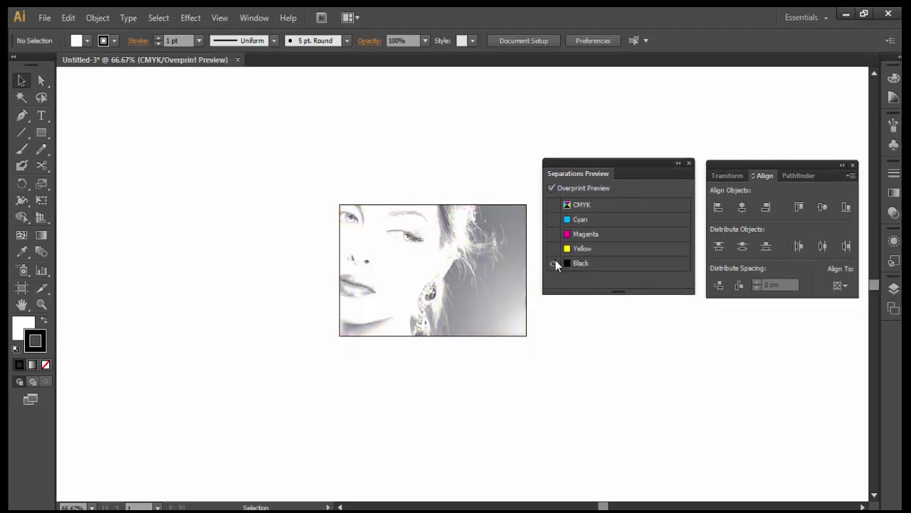
# Show all CMYK plates again, turn off Overprint Preview and close Separations Preview
pyautogui.click(554, 204)
pyautogui.click(552, 188)
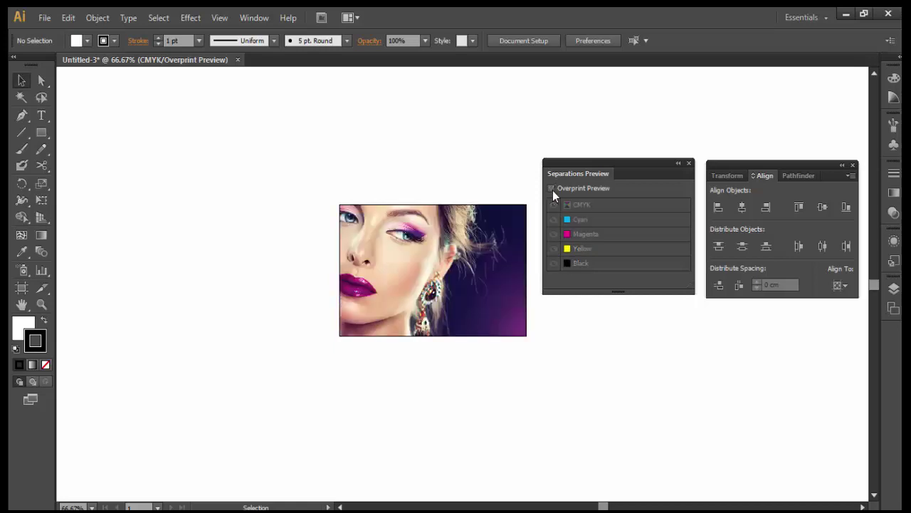
pyautogui.click(688, 163)
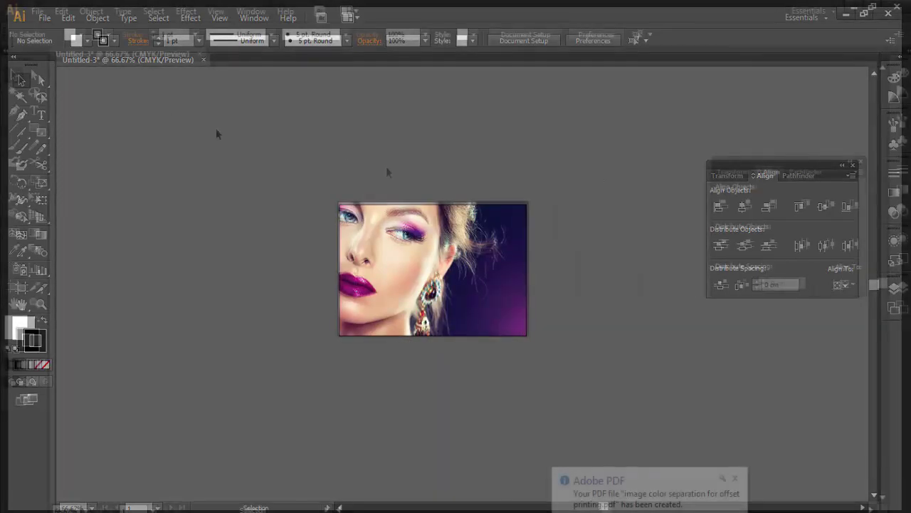
pyautogui.click(37, 11)
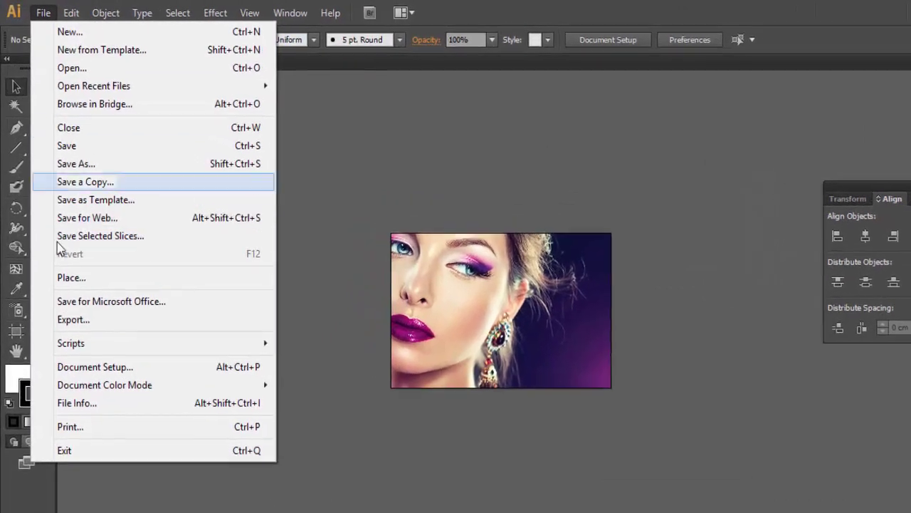
# In Print, set Output mode to Separations (Host-Based) at 200 lpi / 3600 dpi
pyautogui.click(118, 460)
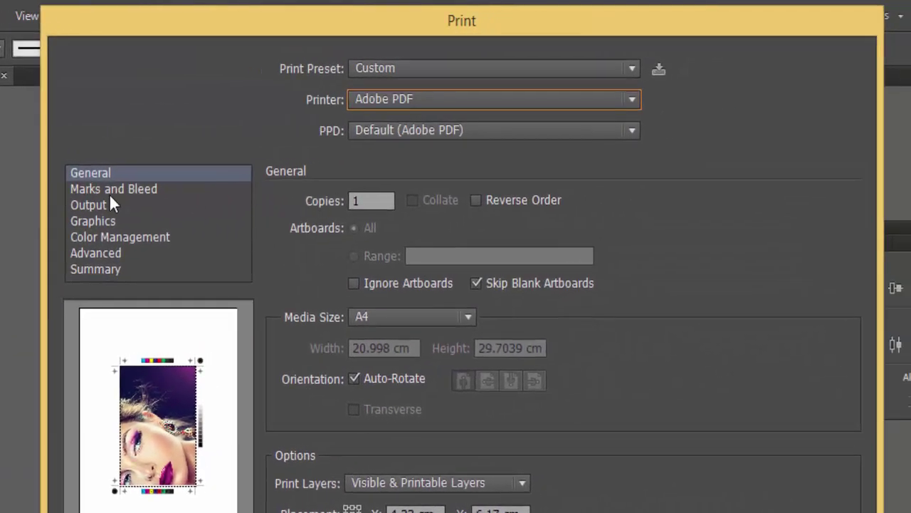
pyautogui.click(104, 188)
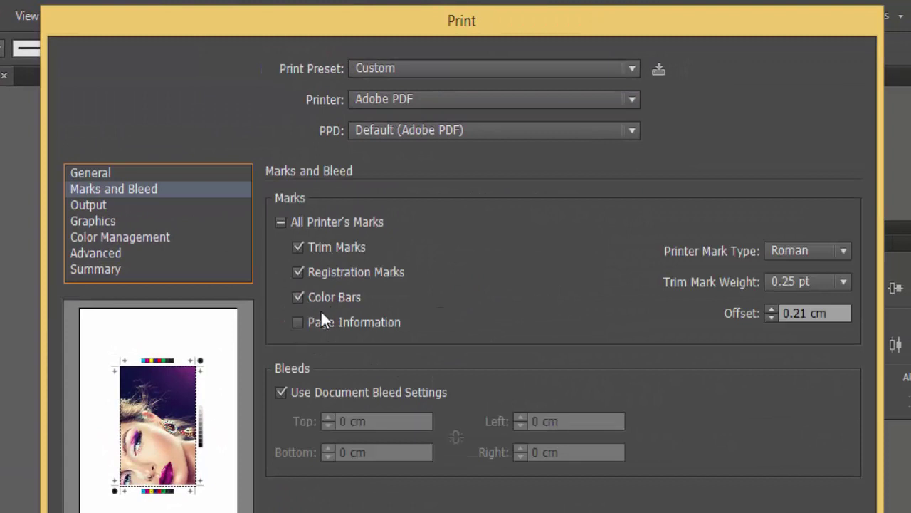
pyautogui.click(98, 207)
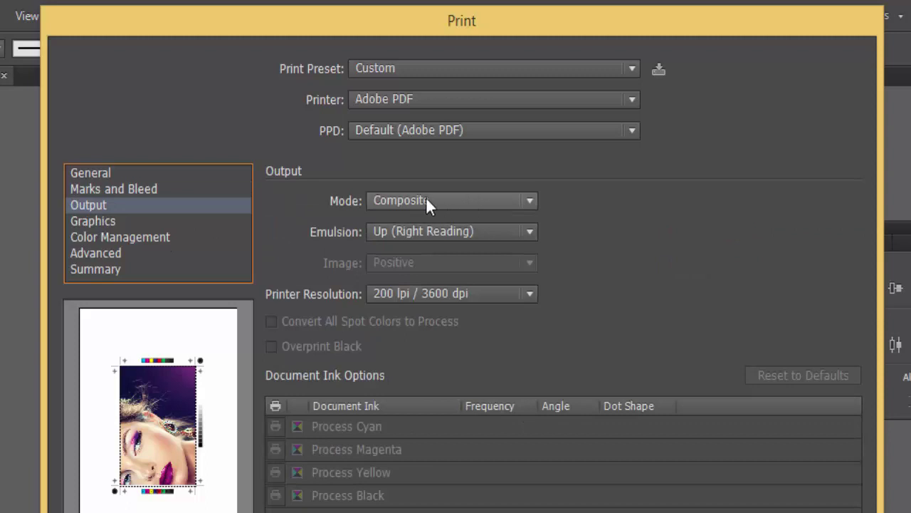
pyautogui.click(457, 201)
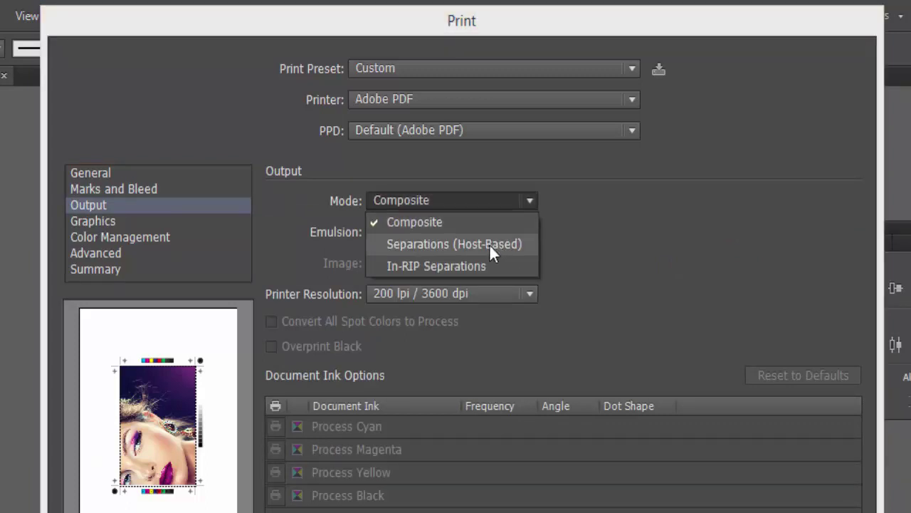
pyautogui.click(468, 243)
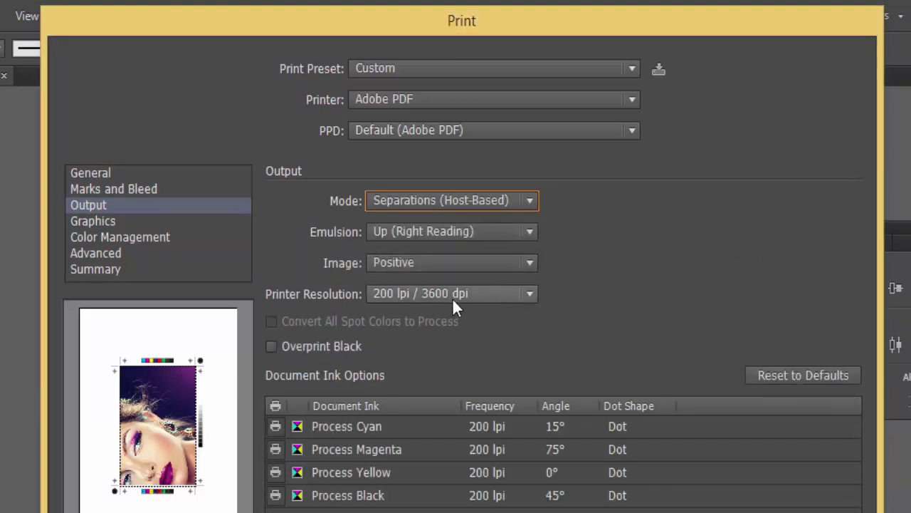
pyautogui.click(458, 292)
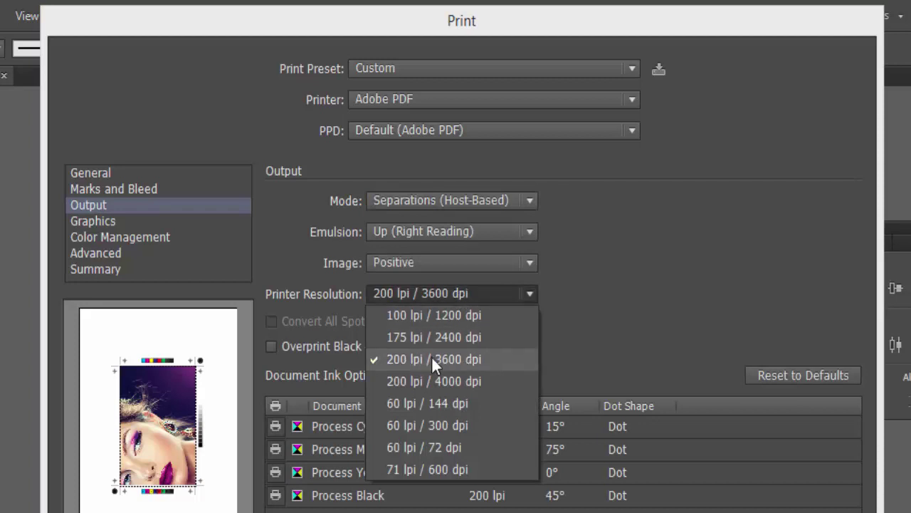
pyautogui.click(462, 359)
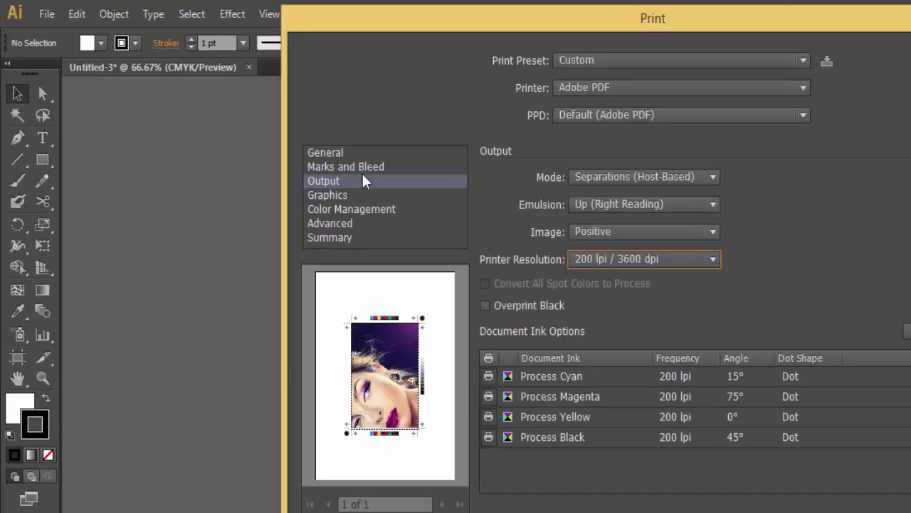
pyautogui.click(336, 156)
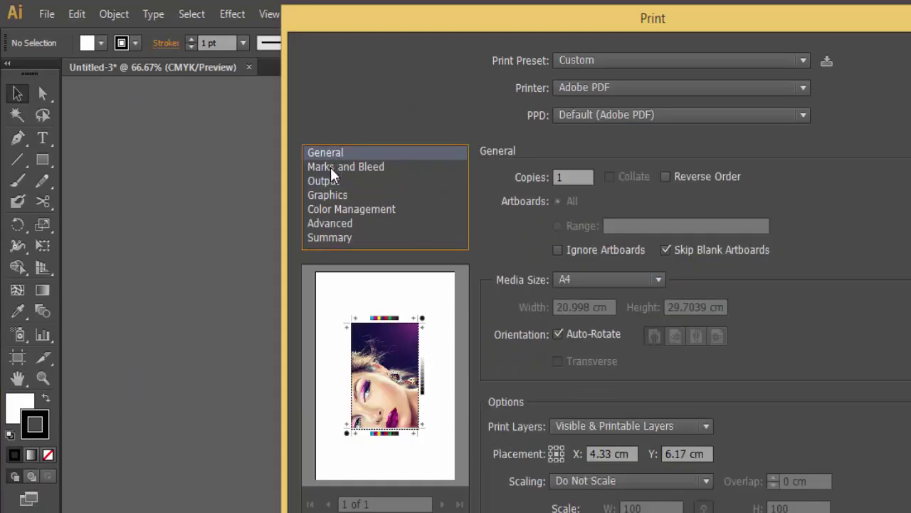
# Keep Adobe PDF as the printer with the Default (Adobe PDF) PPD
pyautogui.click(656, 117)
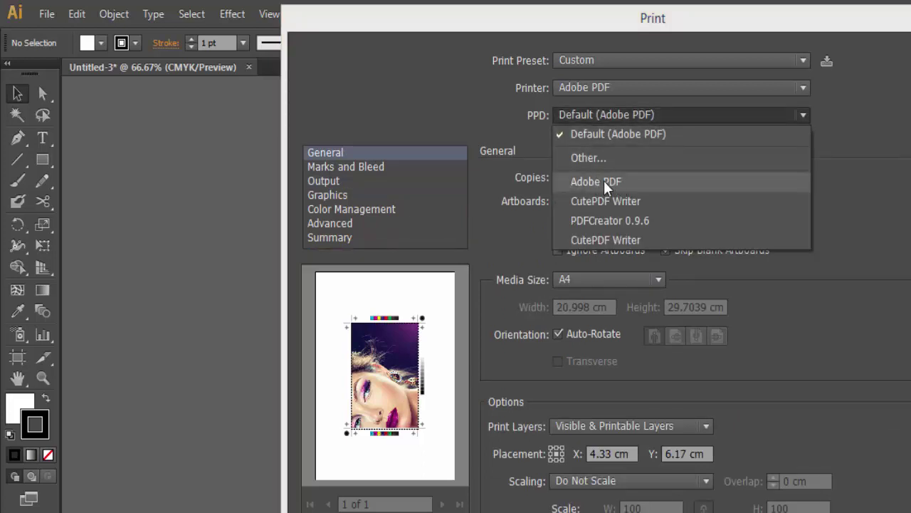
pyautogui.click(610, 135)
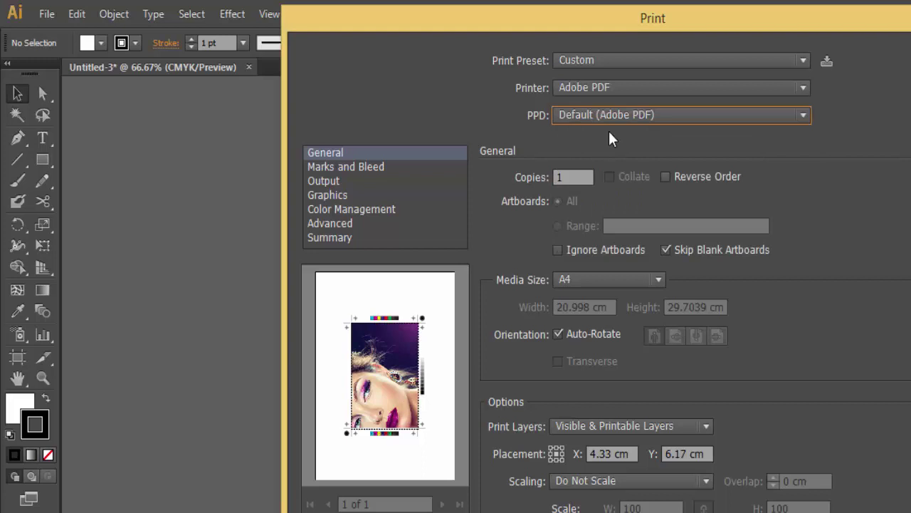
pyautogui.click(636, 88)
pyautogui.click(608, 229)
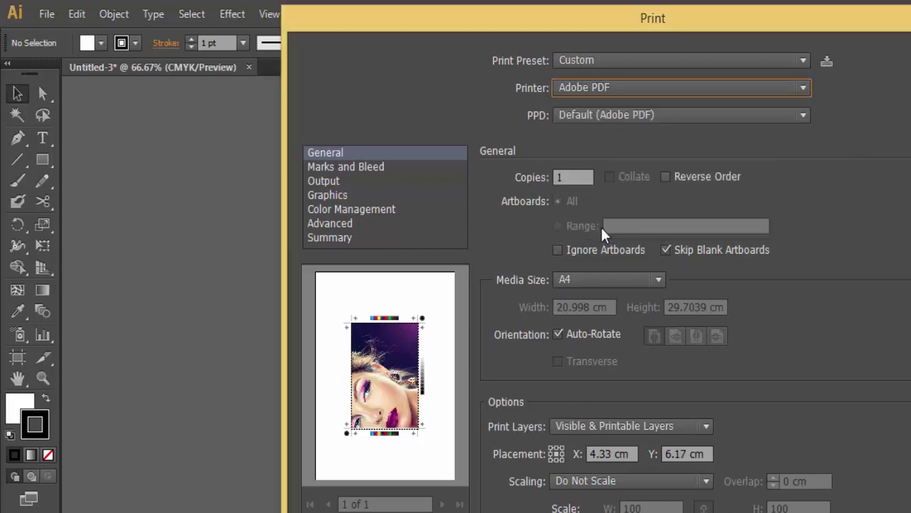
# Review Marks and Bleed, then confirm host-based separations and 200 lpi / 3600 dpi output
pyautogui.click(355, 170)
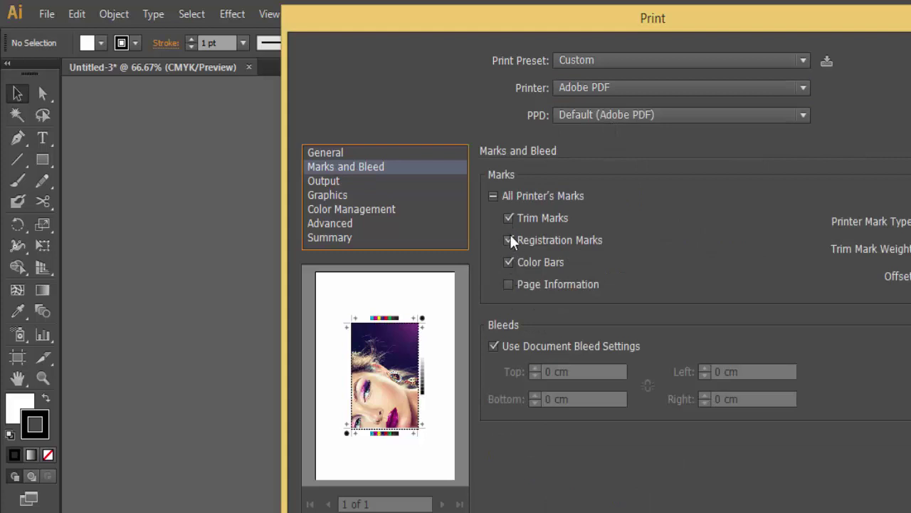
pyautogui.click(334, 182)
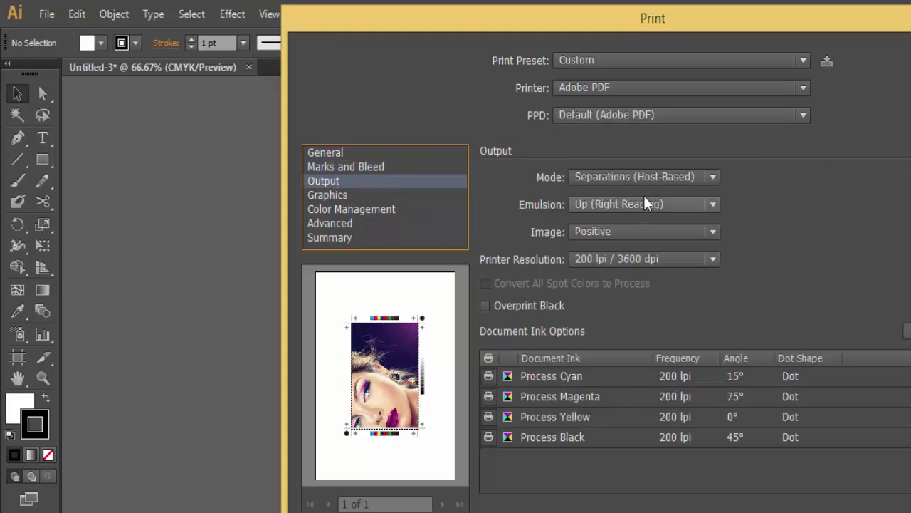
pyautogui.click(662, 177)
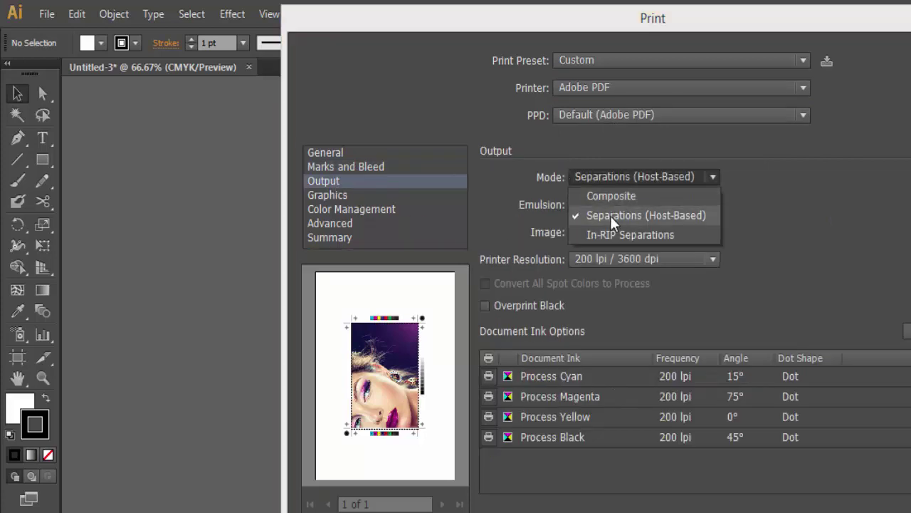
pyautogui.click(644, 215)
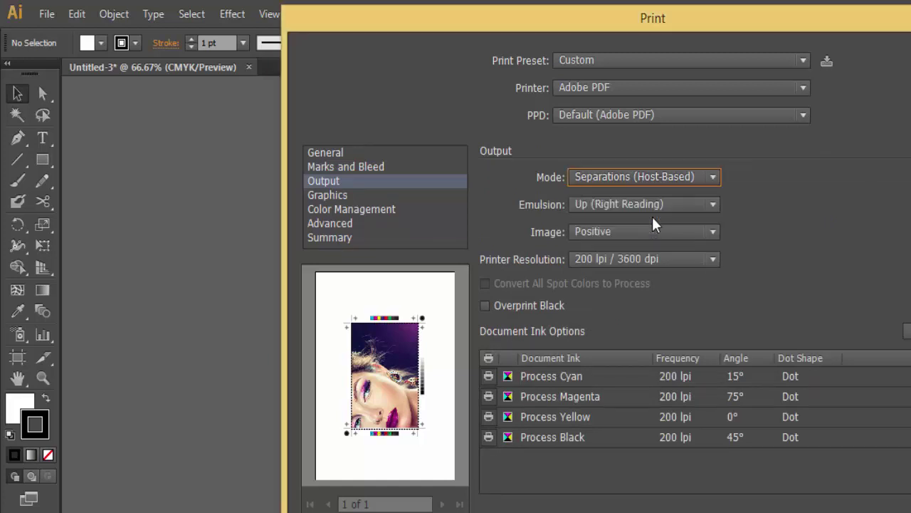
pyautogui.click(683, 260)
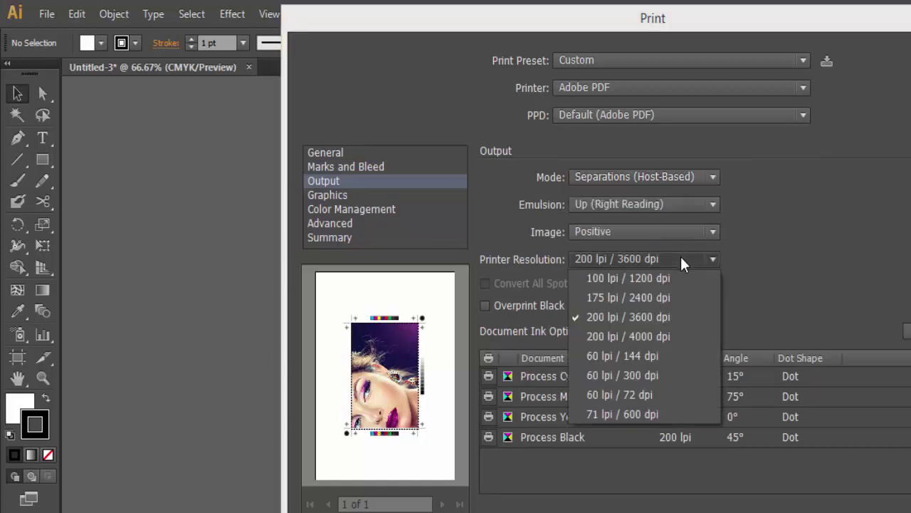
pyautogui.click(659, 319)
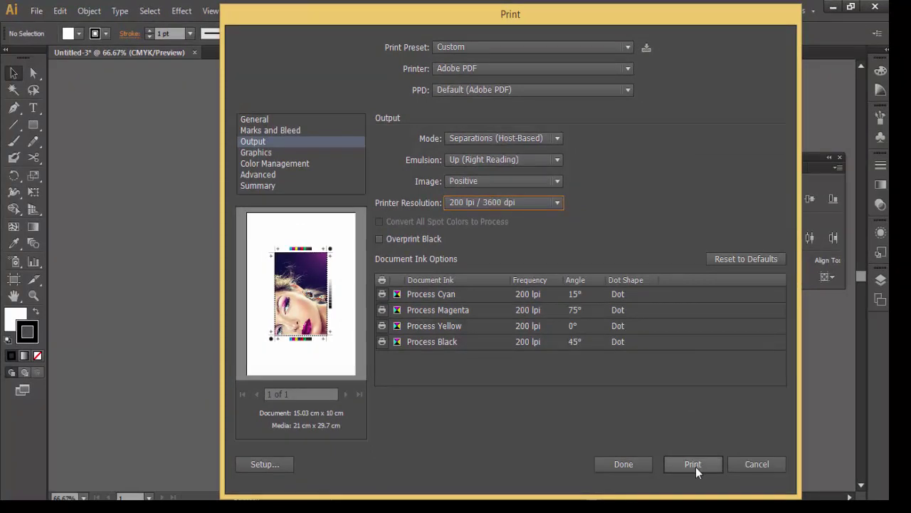
# Print the separations to a PDF named 'image color separation for offset printing'
pyautogui.click(693, 464)
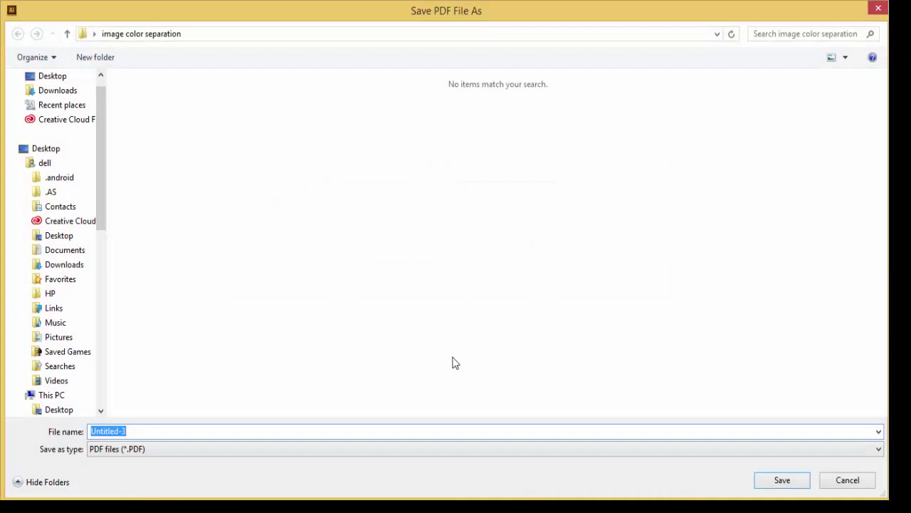
pyautogui.press('BackSpace')
pyautogui.write('image color separation for offset printing')
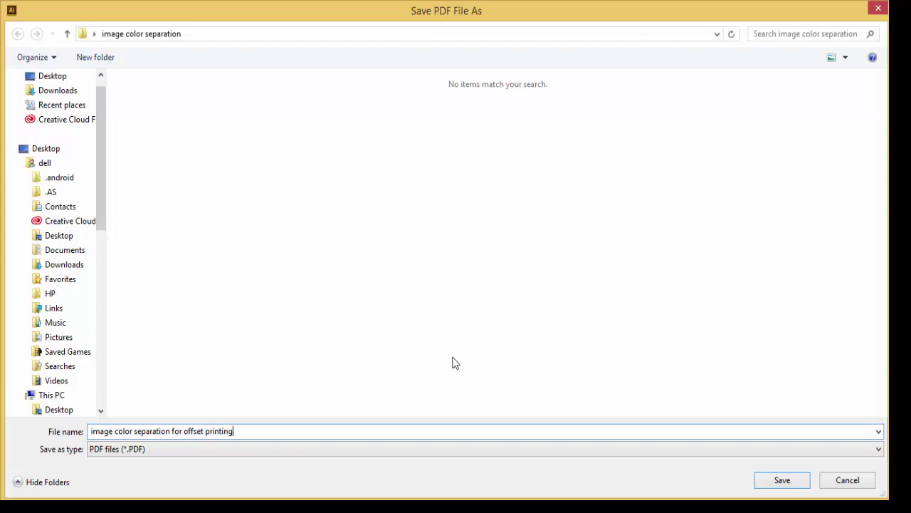
pyautogui.click(783, 481)
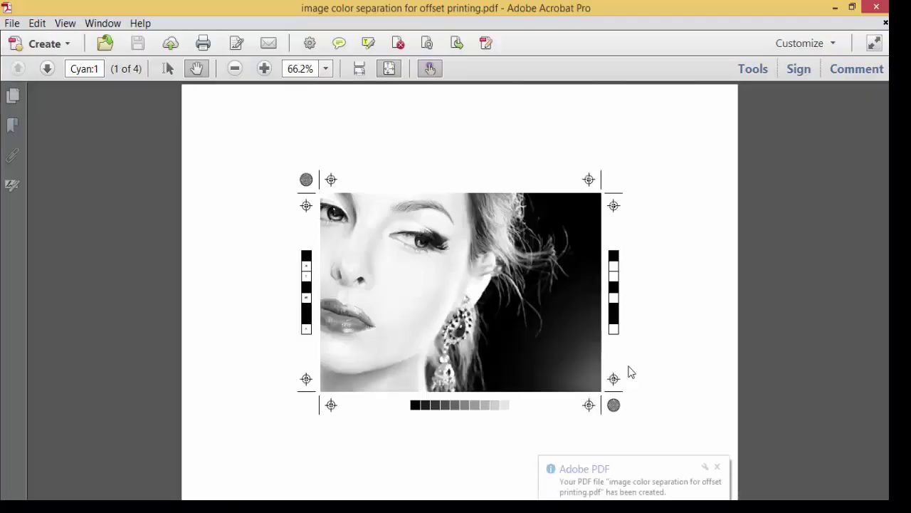
# Review the Yellow, Black, Magenta and Cyan plate pages in the thumbnails, then close Acrobat
pyautogui.click(13, 96)
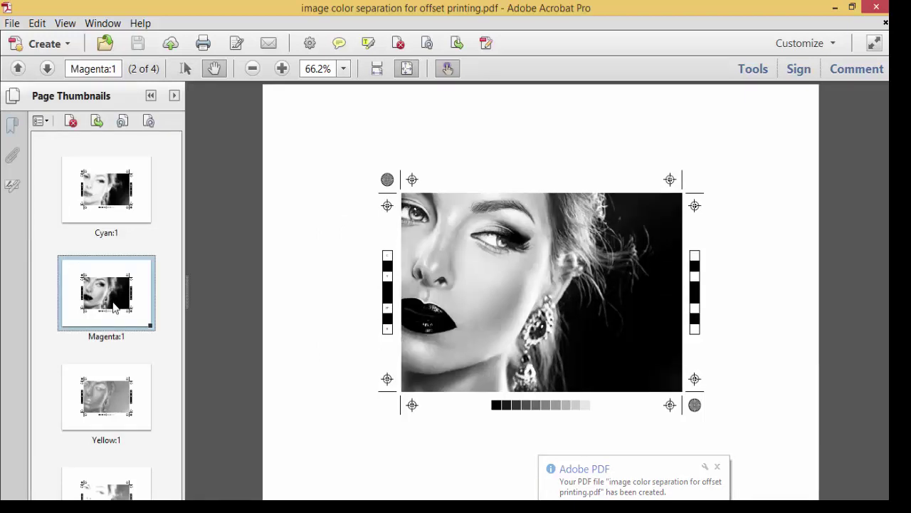
pyautogui.click(101, 391)
pyautogui.scroll(-1, 106, 317)
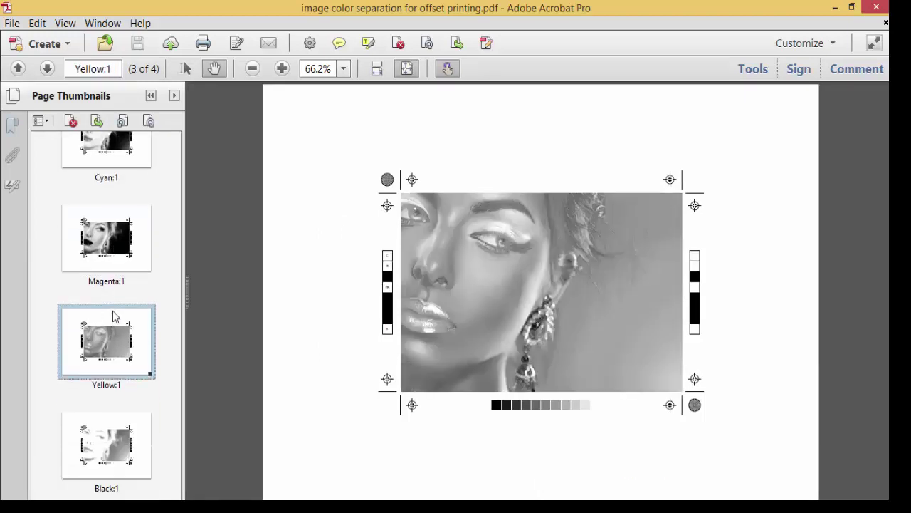
pyautogui.click(119, 462)
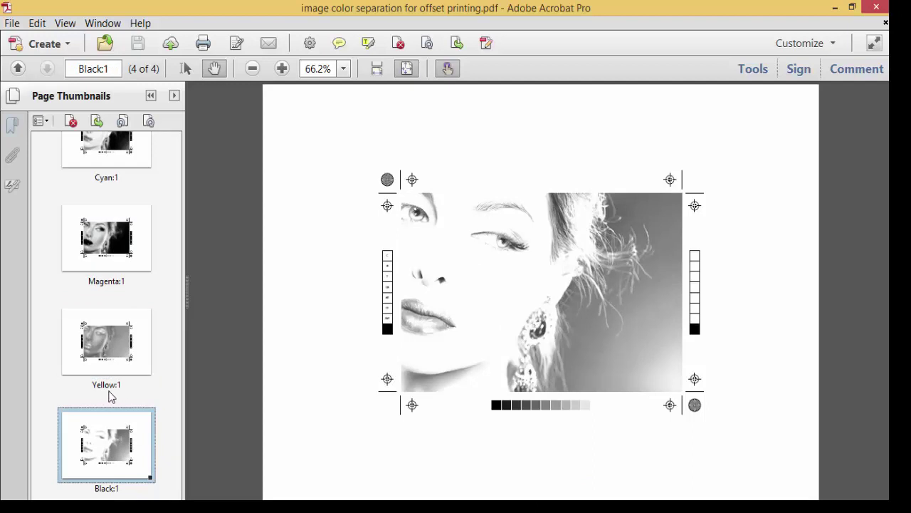
pyautogui.click(121, 258)
pyautogui.click(116, 160)
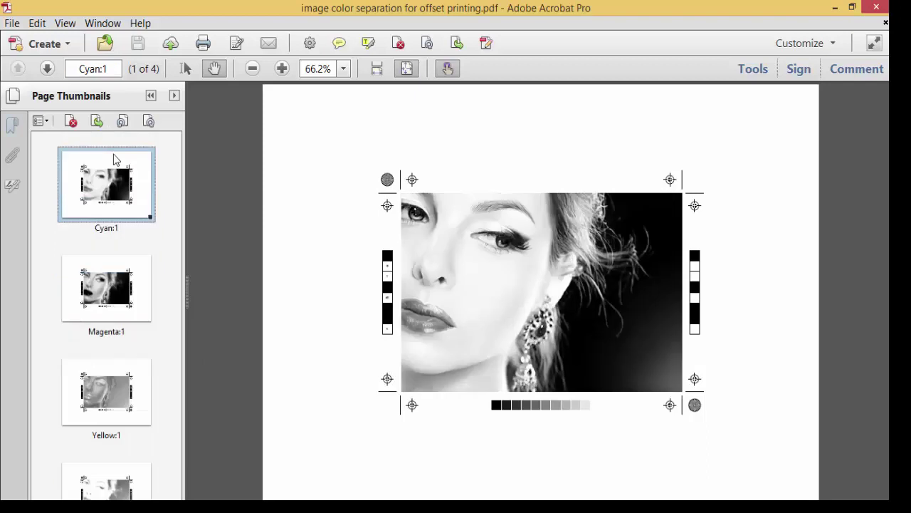
pyautogui.click(875, 9)
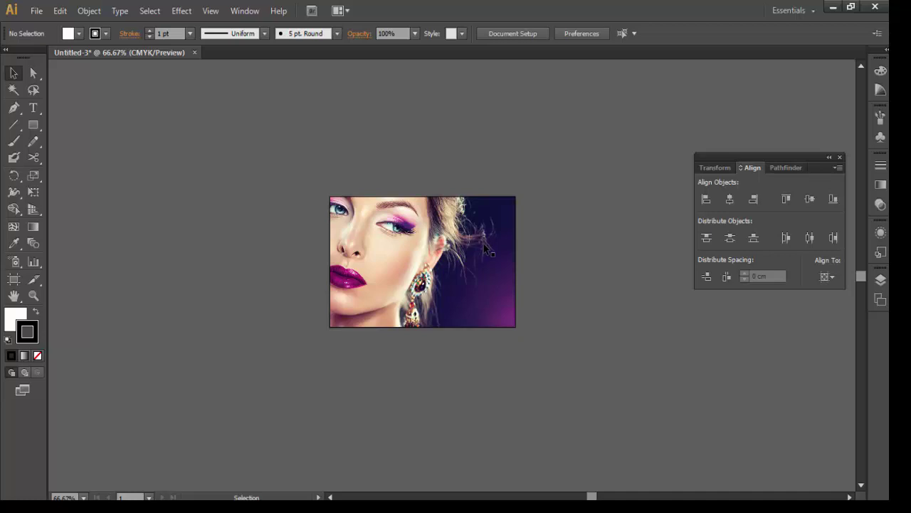
# From the desktop 'image color separation' folder, reopen the 'image color separation for offset printing' PDF
pyautogui.click(833, 7)
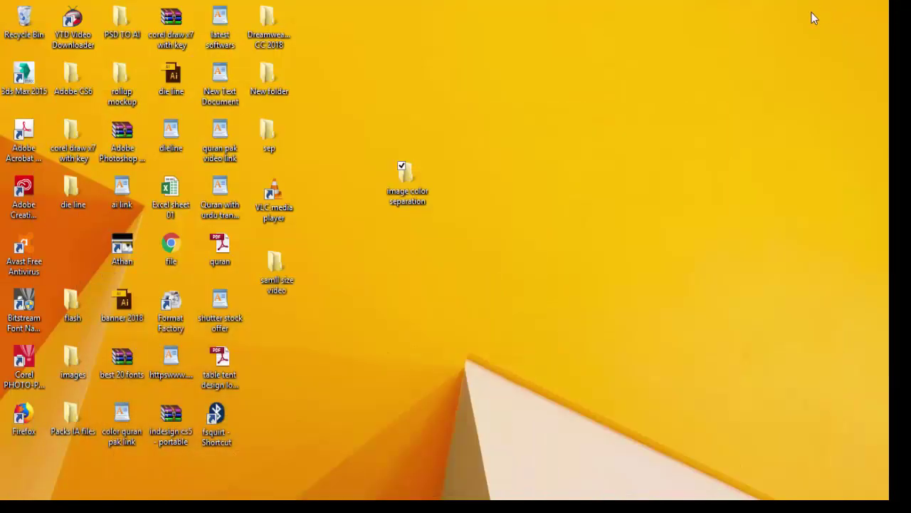
pyautogui.doubleClick(406, 178)
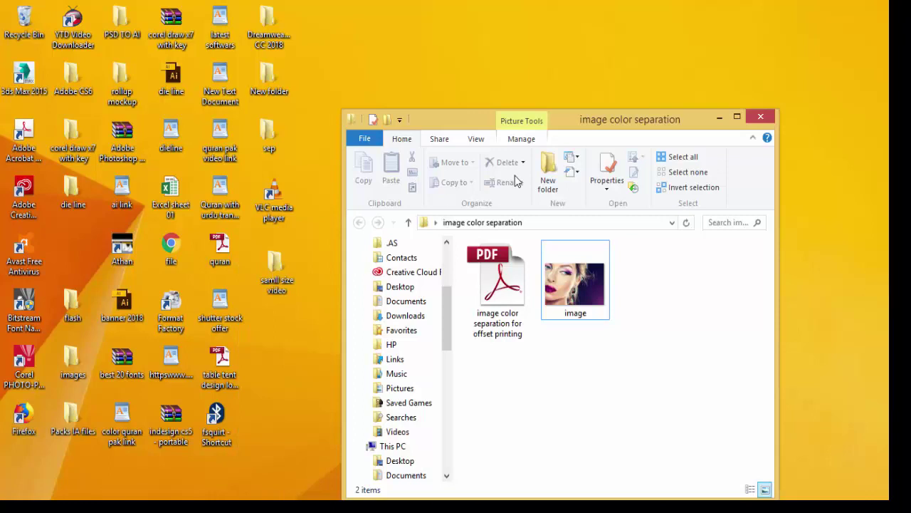
pyautogui.moveTo(672, 124); pyautogui.dragTo(637, 73)
pyautogui.click(554, 235)
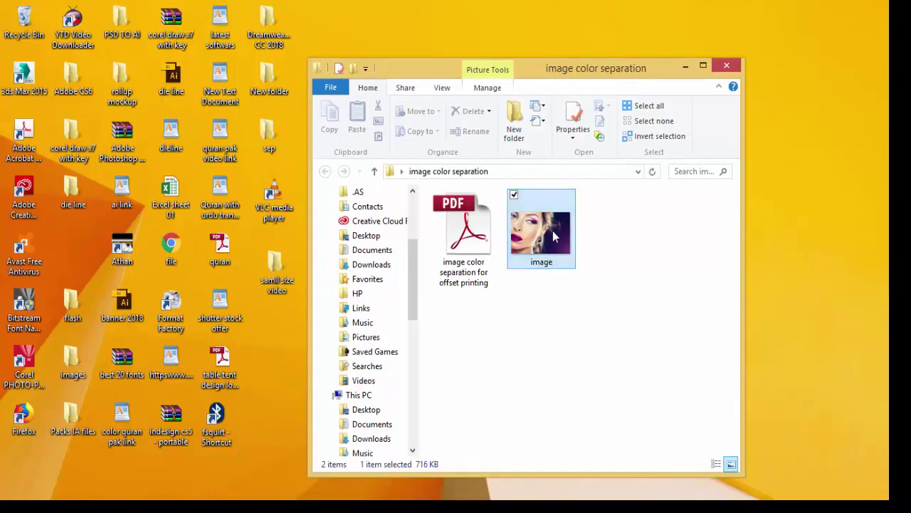
pyautogui.doubleClick(466, 243)
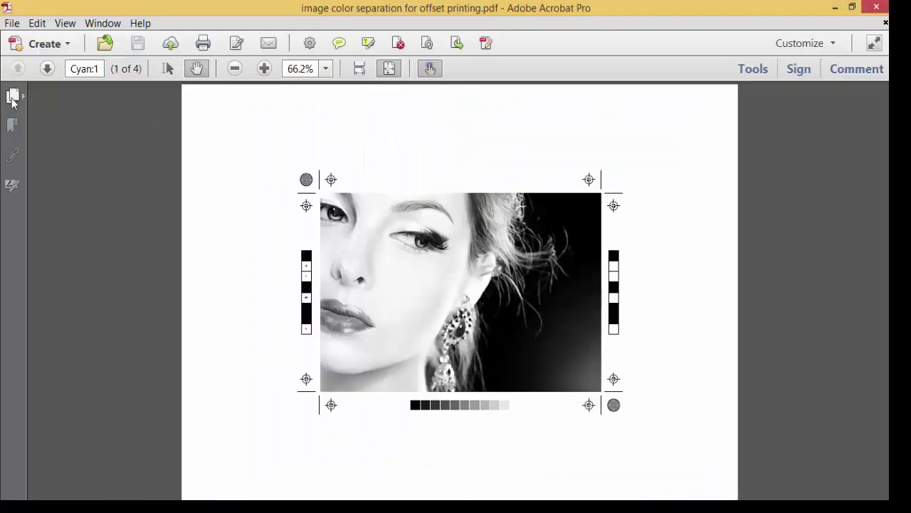
# Check the Magenta, Yellow and Black plate pages again, then close Acrobat and the folder window
pyautogui.click(13, 95)
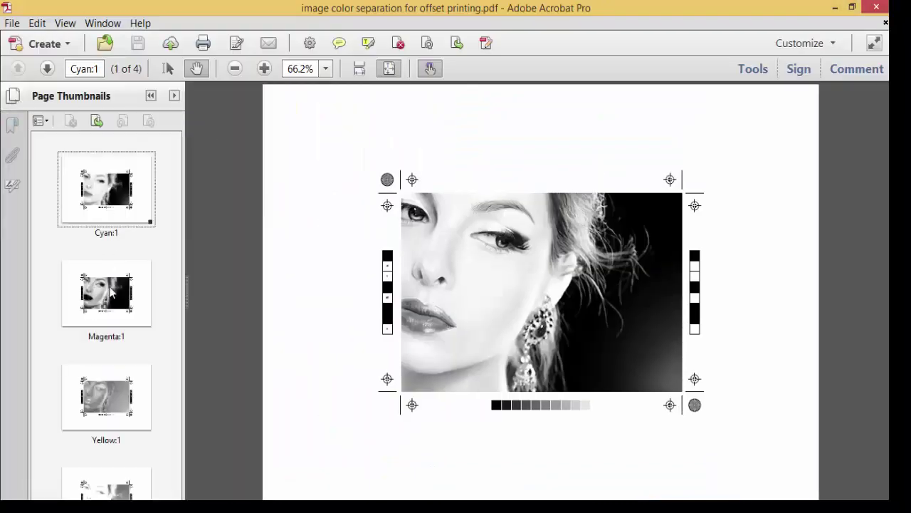
pyautogui.click(121, 271)
pyautogui.click(97, 385)
pyautogui.scroll(-2, 107, 370)
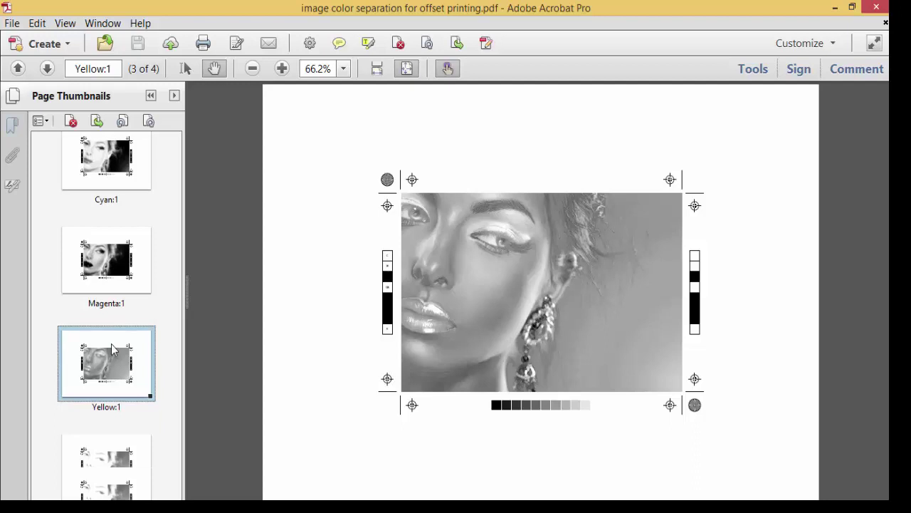
pyautogui.click(117, 450)
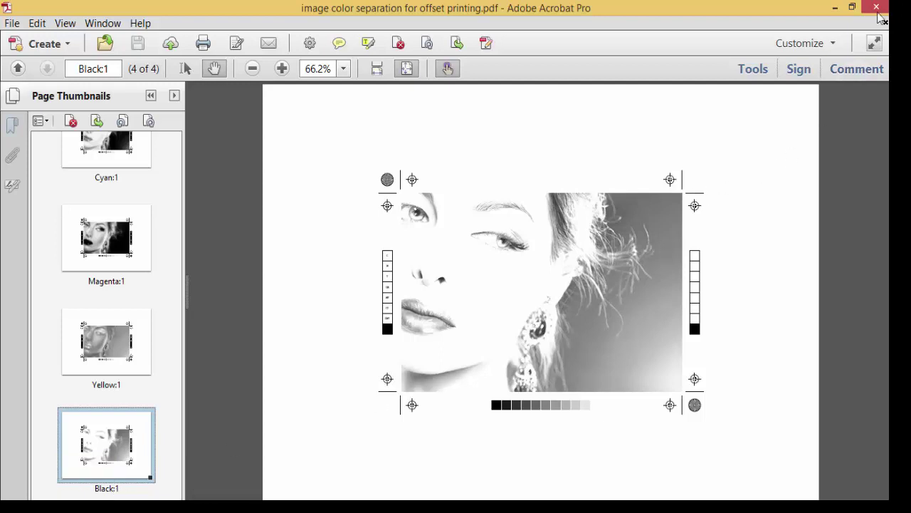
pyautogui.click(877, 9)
pyautogui.click(729, 66)
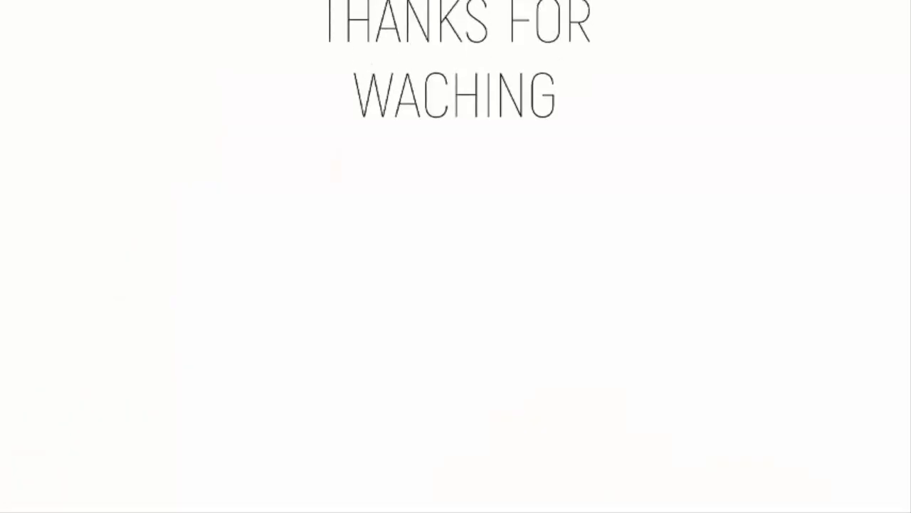